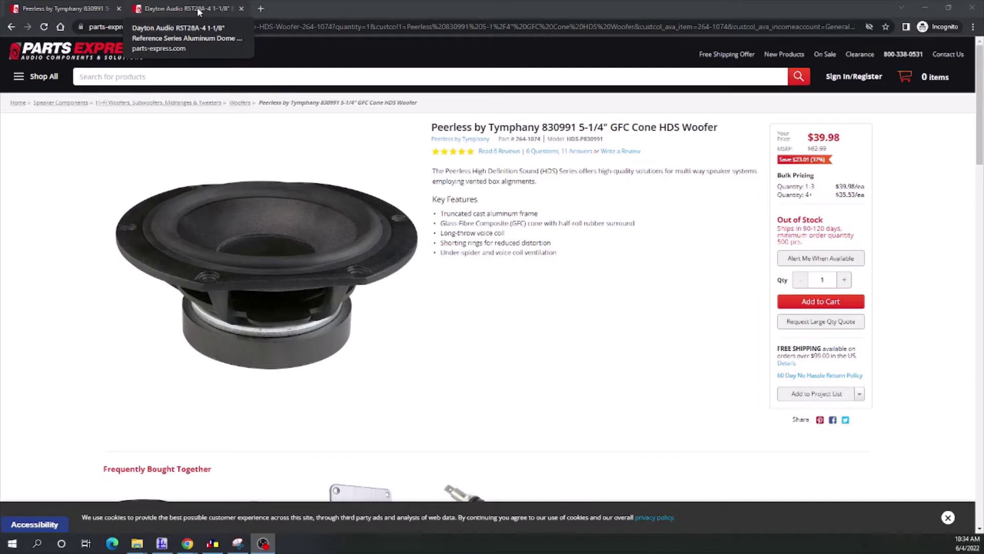
Open the manuals and resources section for the Dayton Audio RST28A-4 tweeter.
click(197, 8)
click(674, 165)
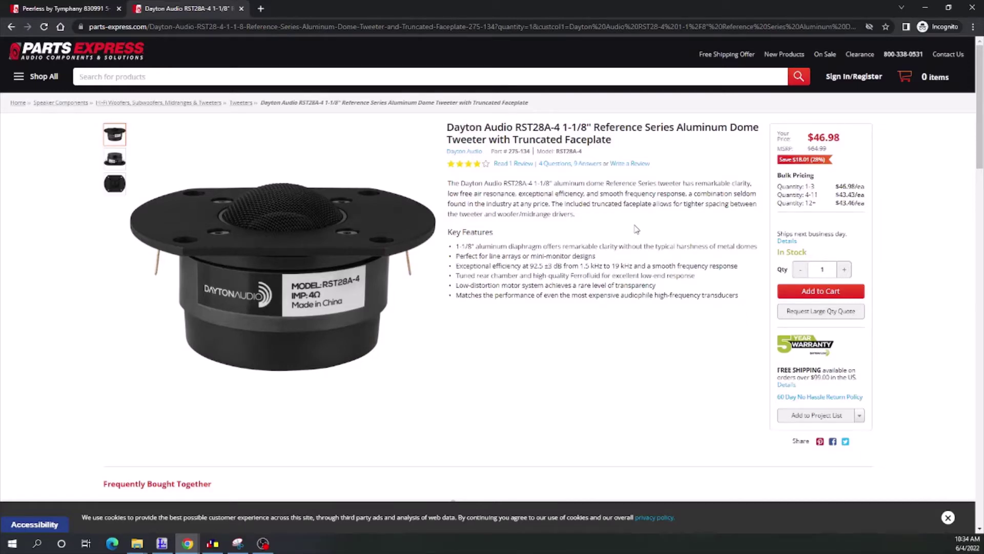
scroll(463, 342, down, 7)
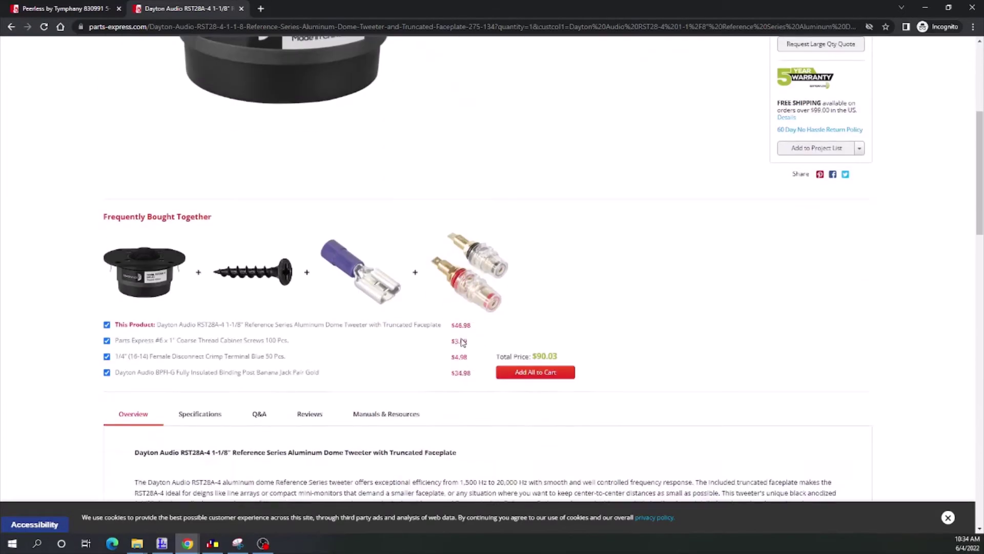
scroll(463, 343, down, 2)
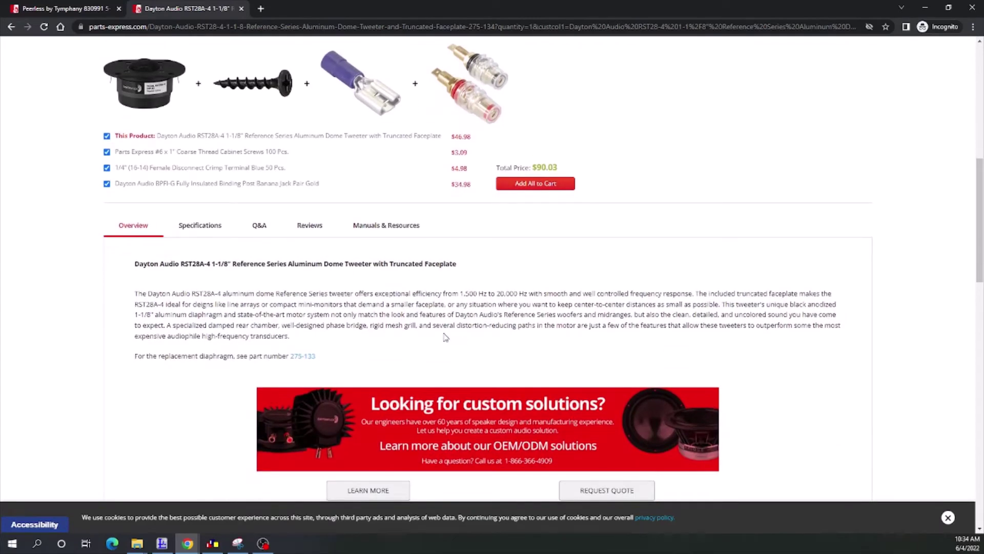
click(382, 228)
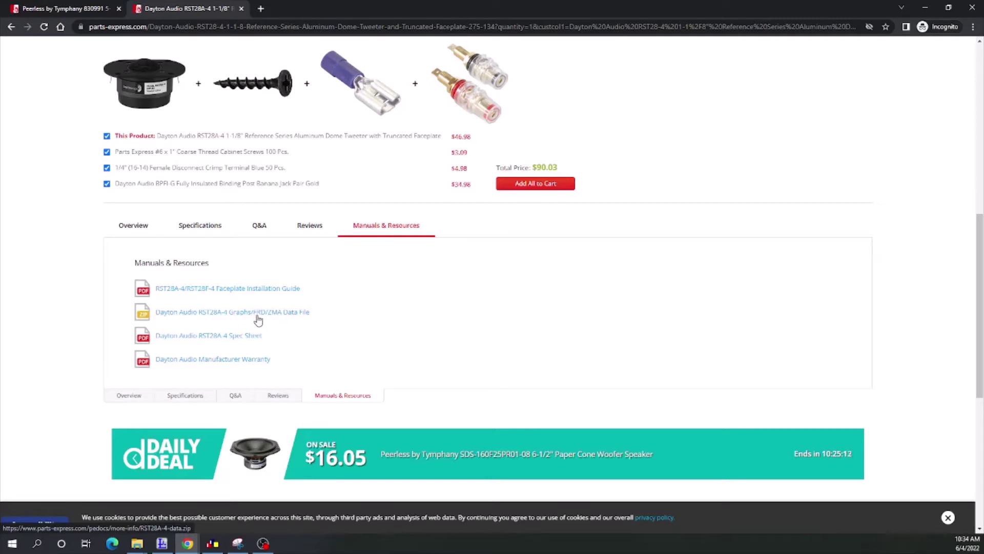
Download the RST28A-4 Graphs/FRD/ZMA data file as RST28A-4-data.zip into Downloads and show it in its folder.
click(286, 315)
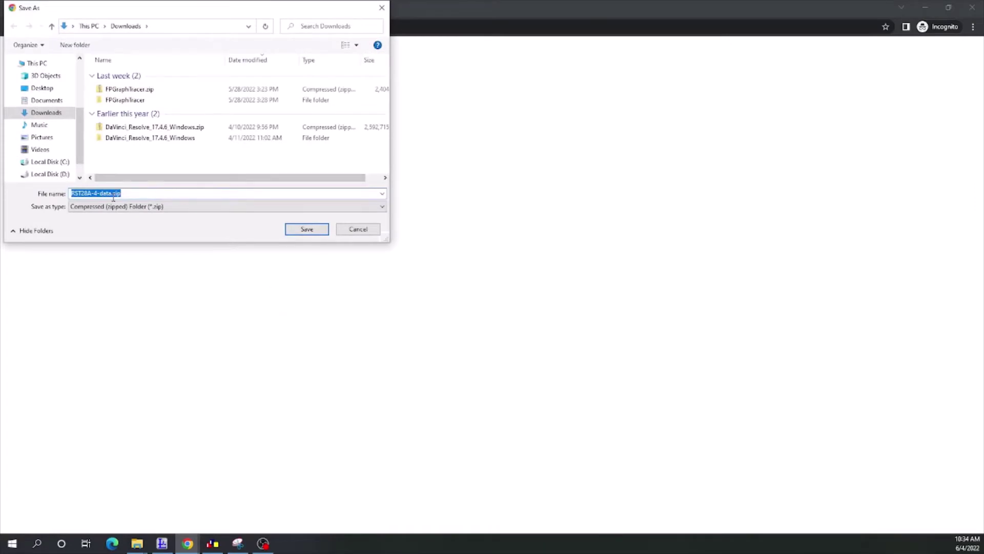
click(300, 228)
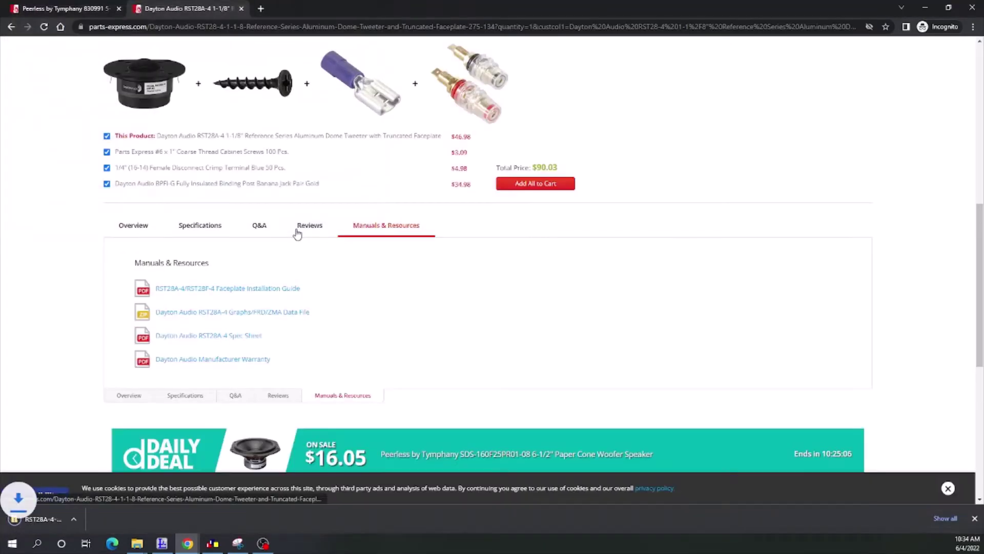
click(111, 516)
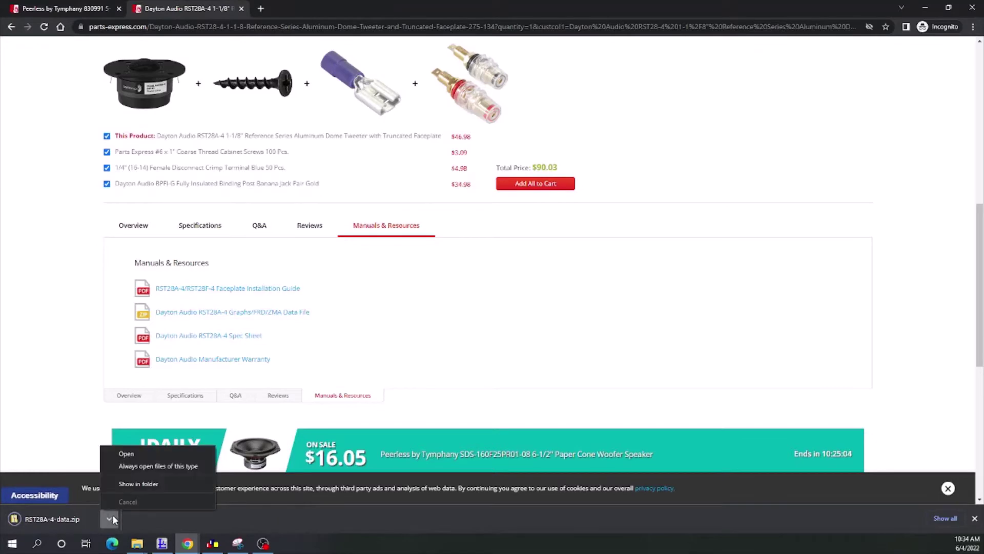
click(137, 484)
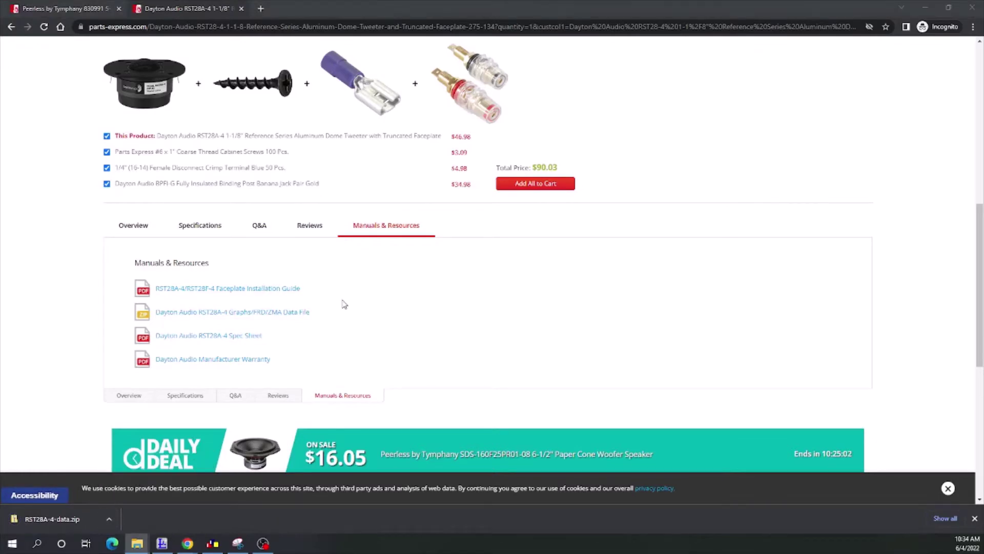
Open the Tymphany HDS-P830991 Peerless Specifications PDF from the Peerless 830991 woofer's manuals and resources.
click(79, 11)
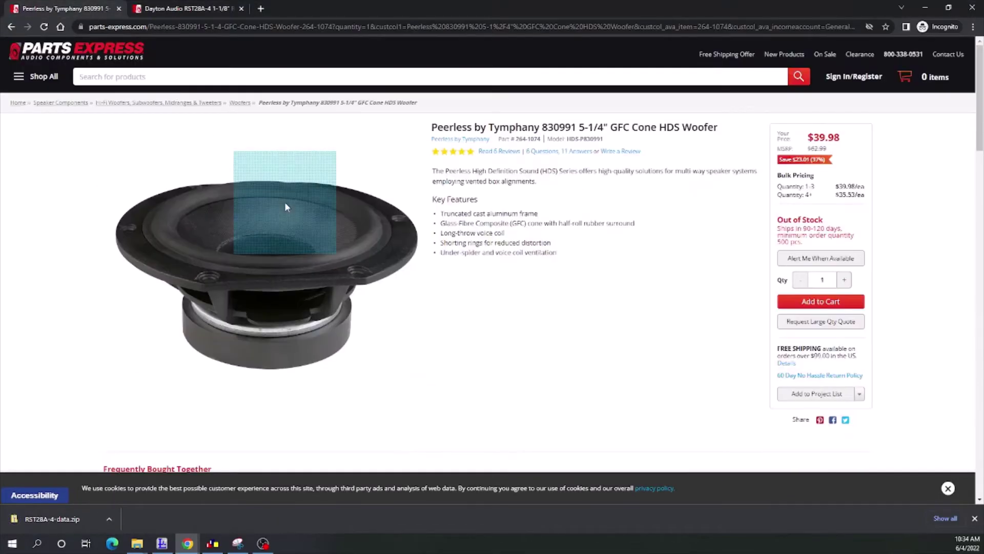
scroll(285, 201, down, 6)
scroll(285, 201, down, 2)
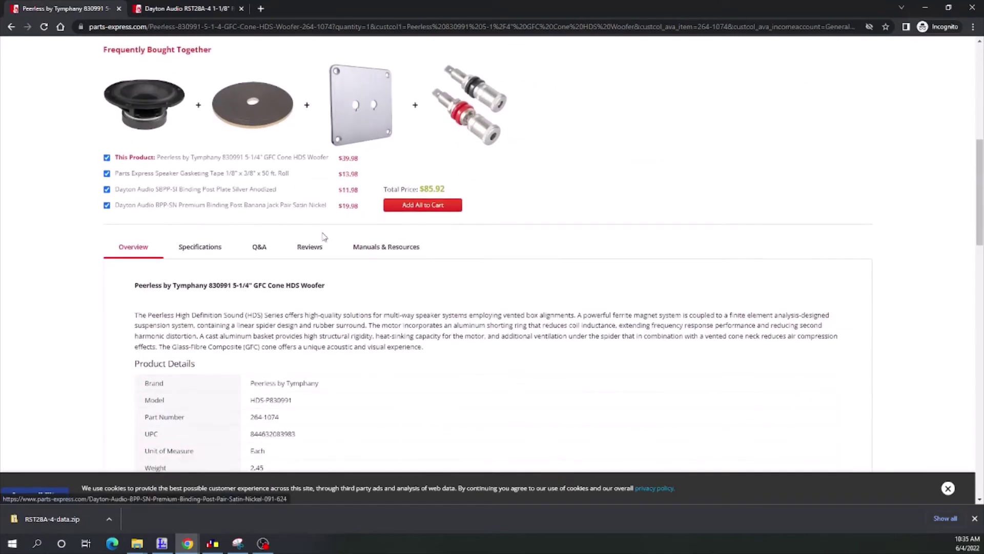
click(376, 250)
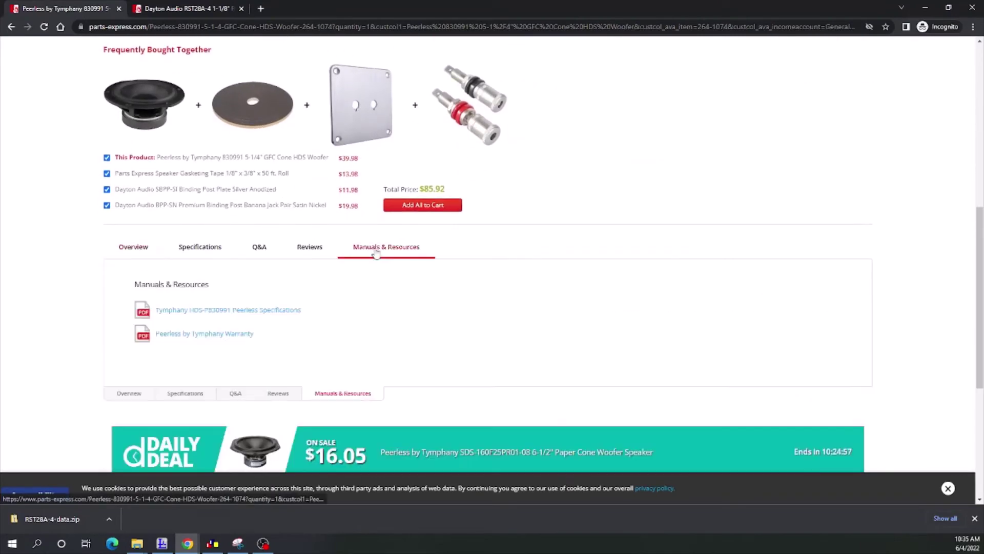
click(264, 311)
Capture the Frequency and Impedance Response graph from the woofer's spec sheet with the screen snipping tool.
scroll(408, 261, down, 4)
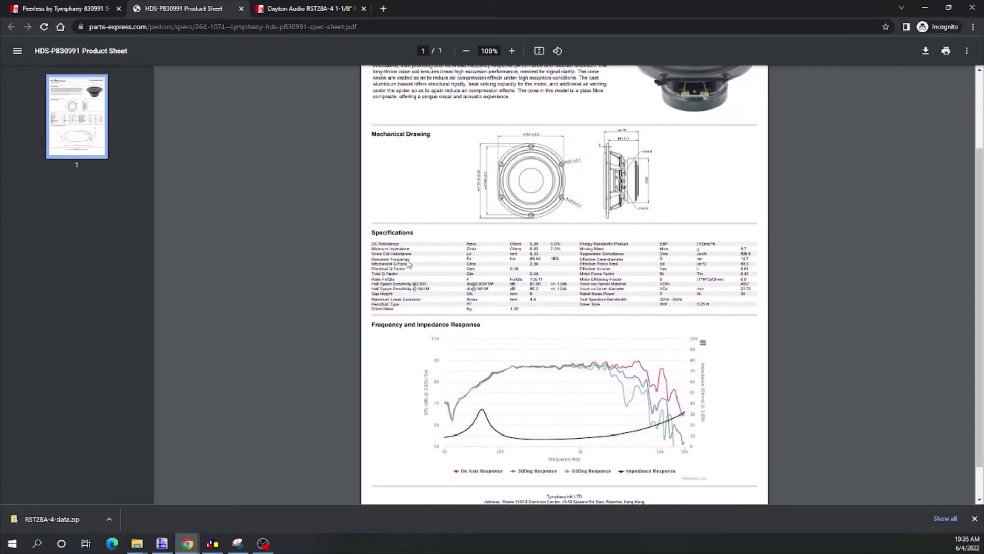
click(512, 50)
click(511, 51)
click(512, 51)
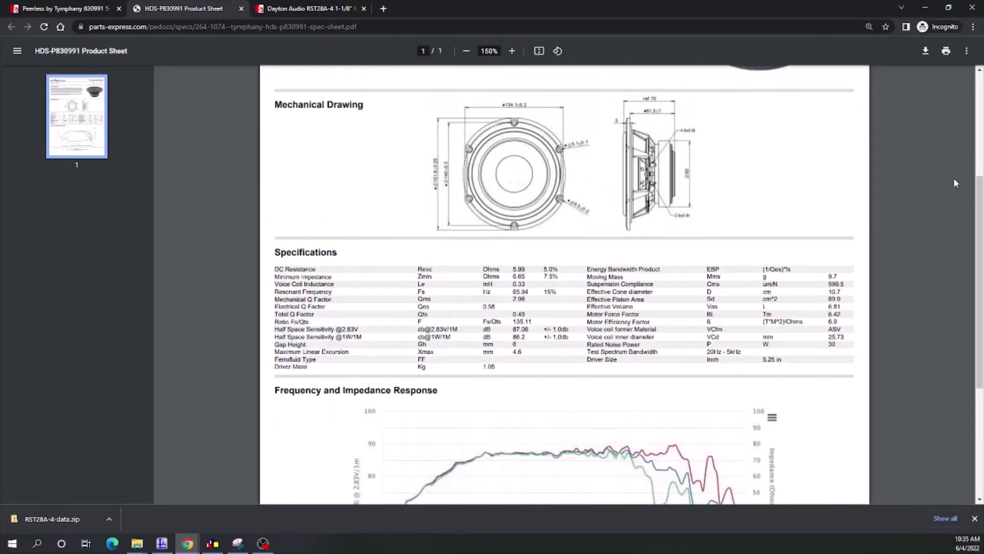
drag(982, 210, 982, 297)
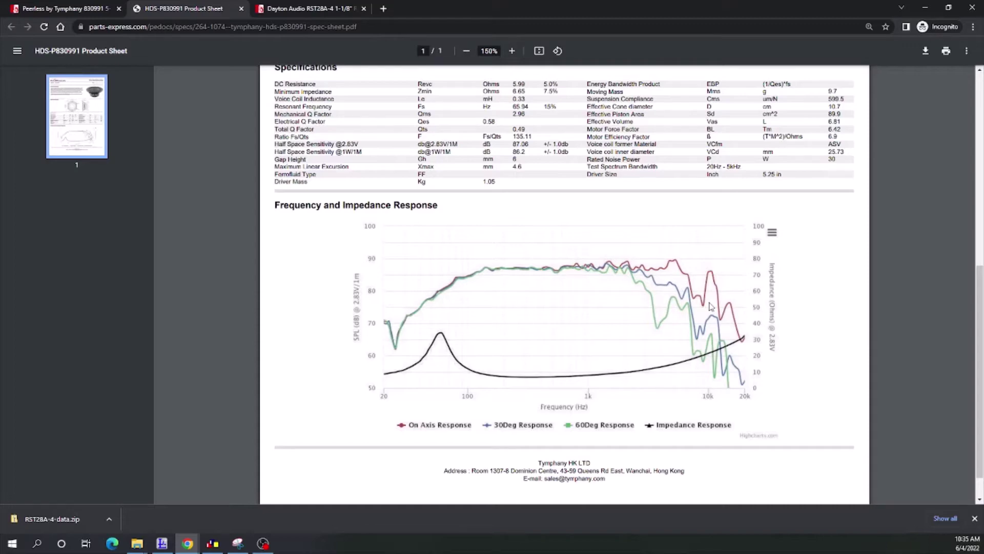
click(512, 50)
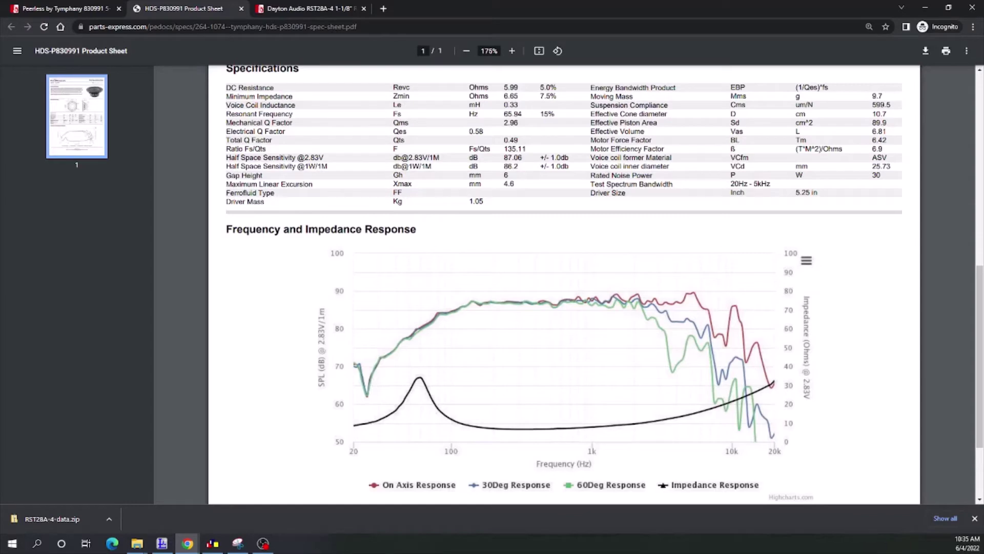
key(alt+Tab)
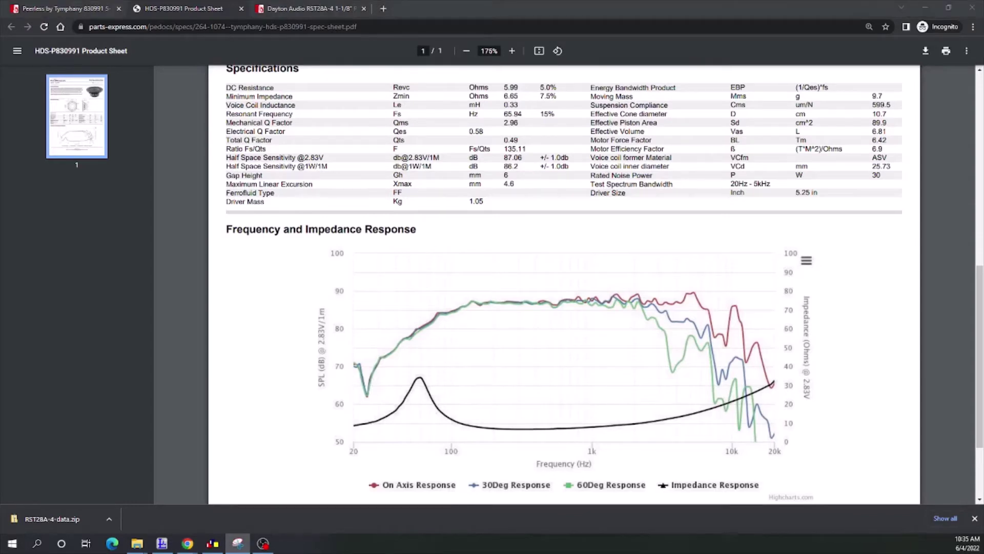
key(ctrl+n)
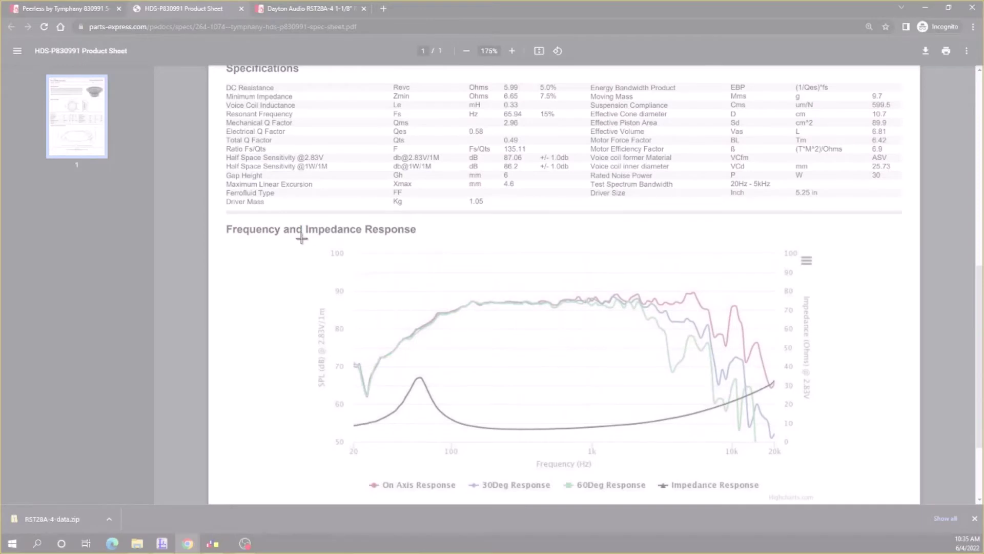
drag(309, 237, 819, 470)
drag(470, 127, 974, 548)
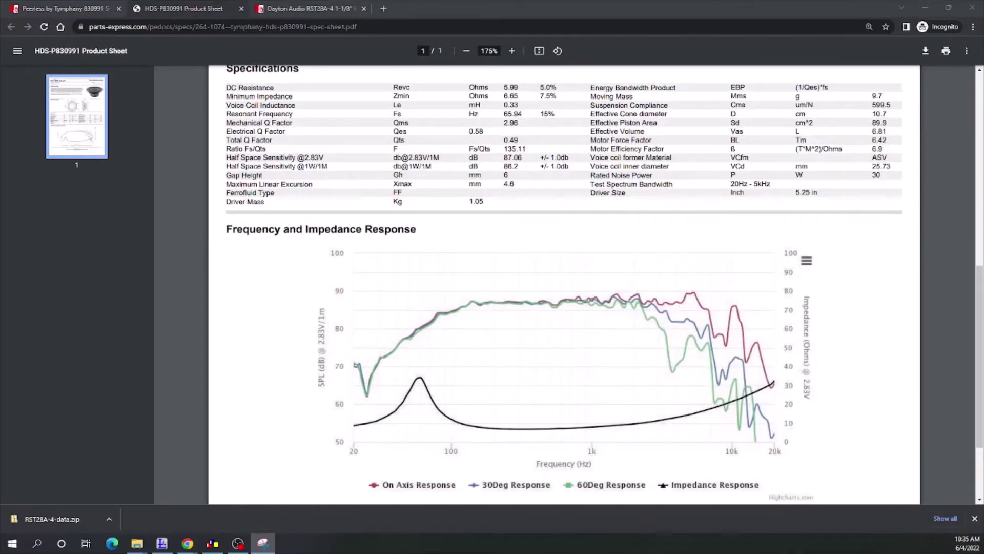
Switch to FPGraphTracer and paste the captured response graph image into it.
click(213, 543)
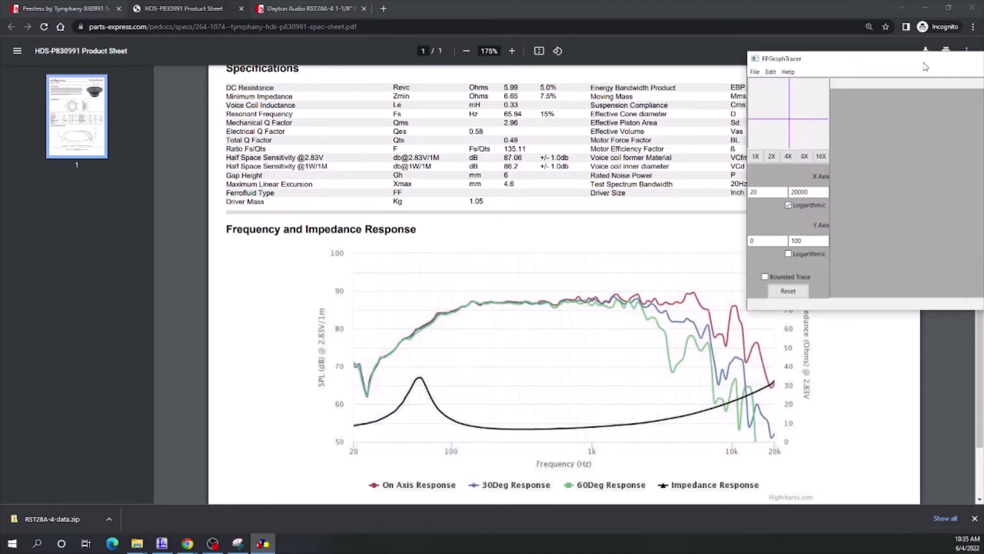
click(296, 156)
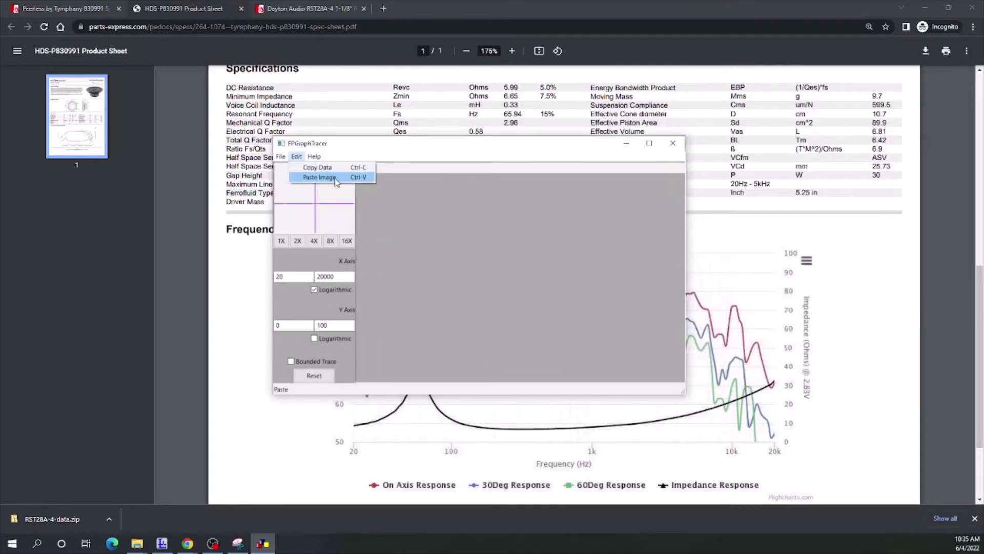
click(319, 177)
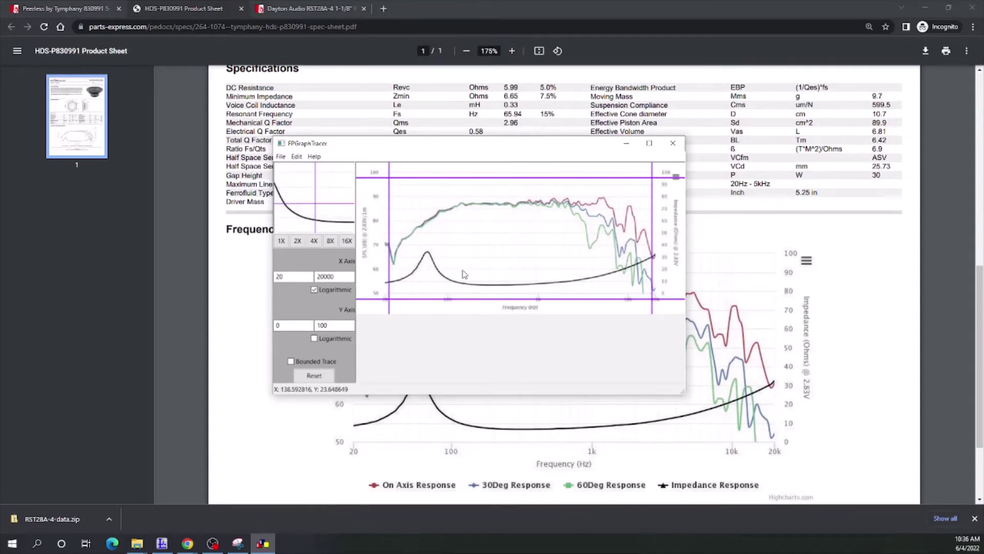
Align the four purple boundary lines with the graph's 20 Hz, 20 kHz, 50 dB and 100 dB limits.
drag(405, 177, 404, 171)
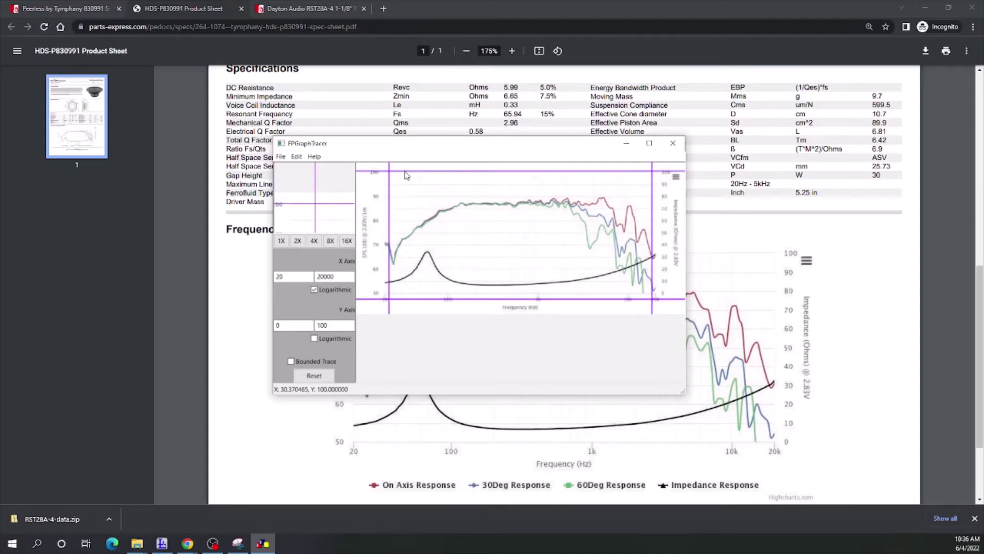
drag(390, 204, 384, 204)
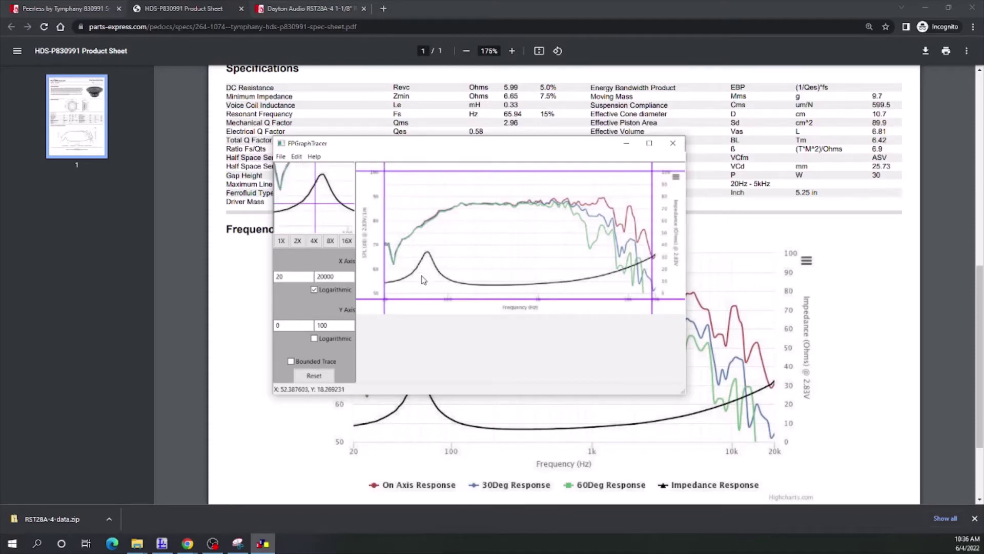
drag(426, 298, 425, 294)
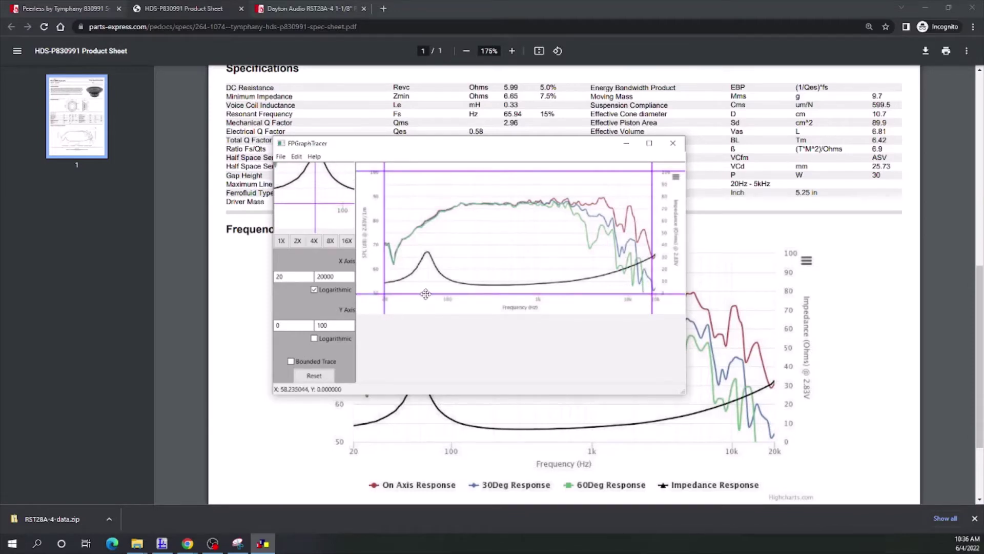
drag(652, 236, 658, 237)
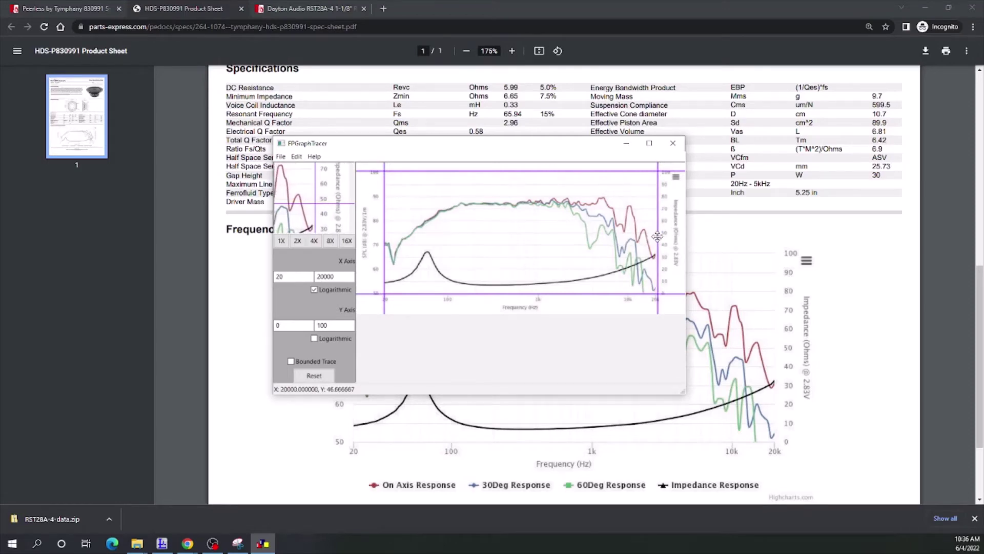
drag(658, 236, 655, 237)
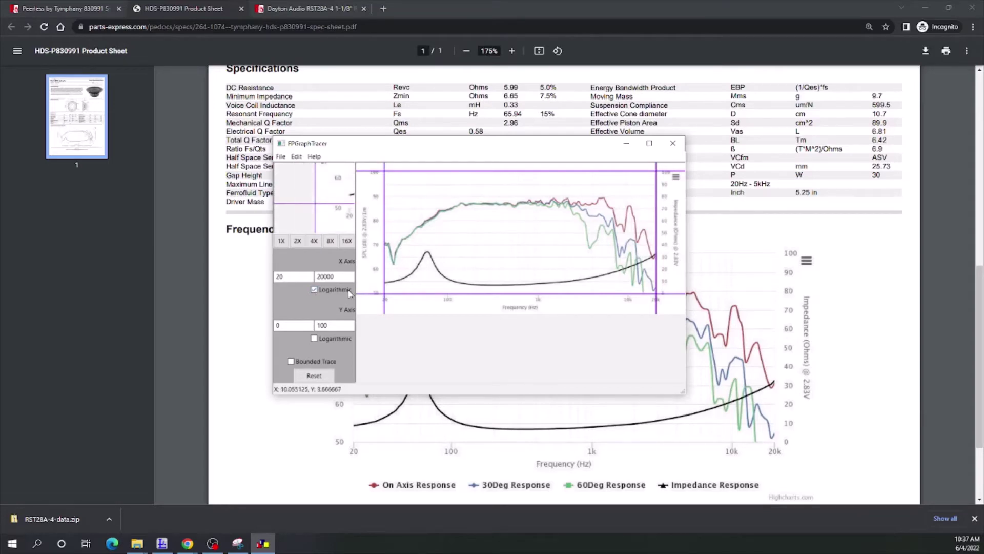
Set the Y axis minimum to 50, keep the X axis logarithmic, and trace the red On Axis response curve up to 20 kHz.
click(315, 290)
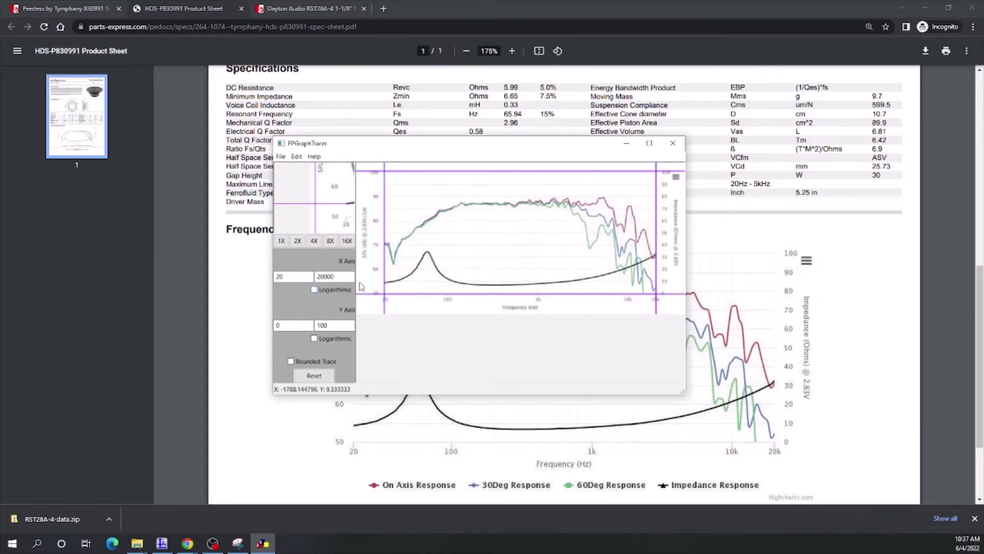
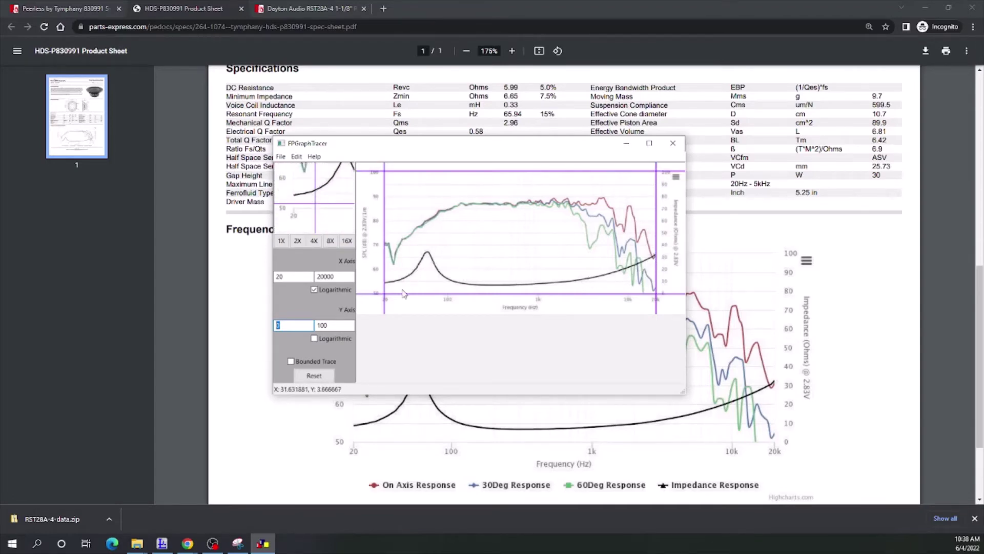
mouse_move(385, 243)
mouse_down()
mouse_move(394, 262)
mouse_move(420, 231)
mouse_up()
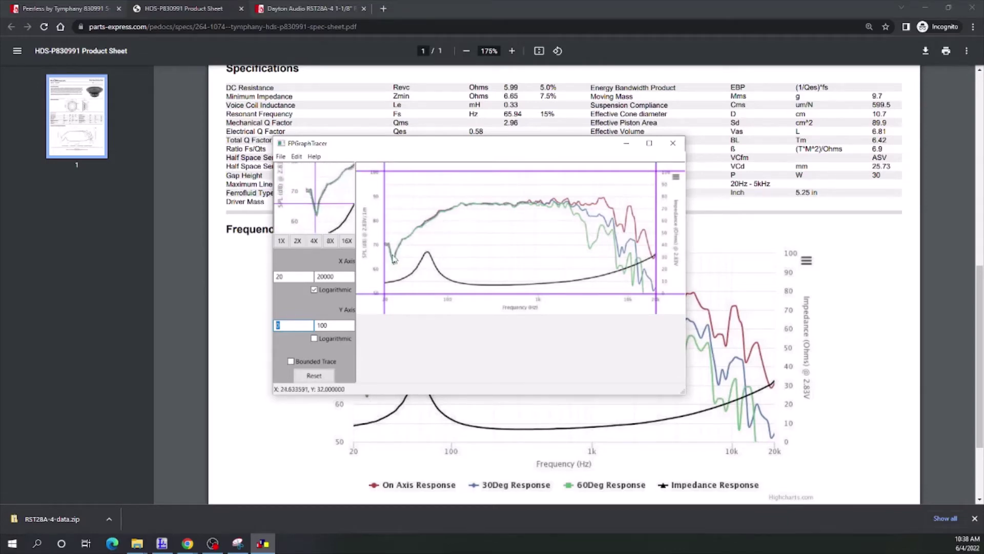
mouse_move(394, 260)
mouse_down()
mouse_move(432, 219)
mouse_move(487, 211)
mouse_up()
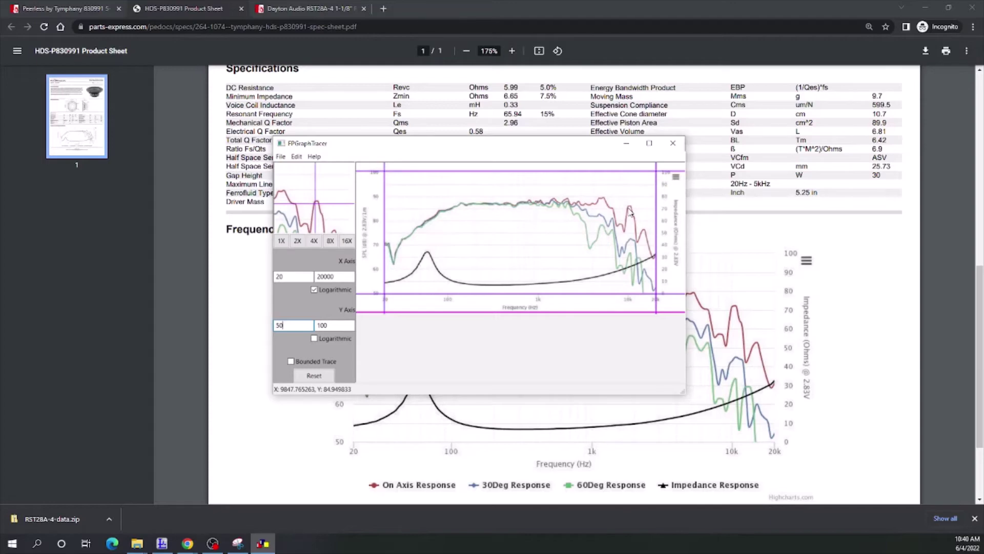
click(417, 234)
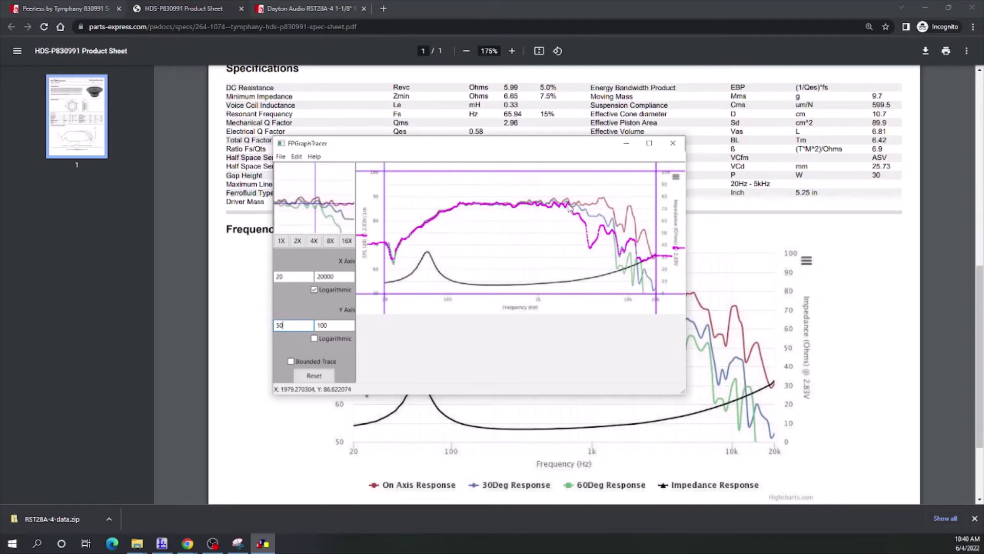
click(595, 209)
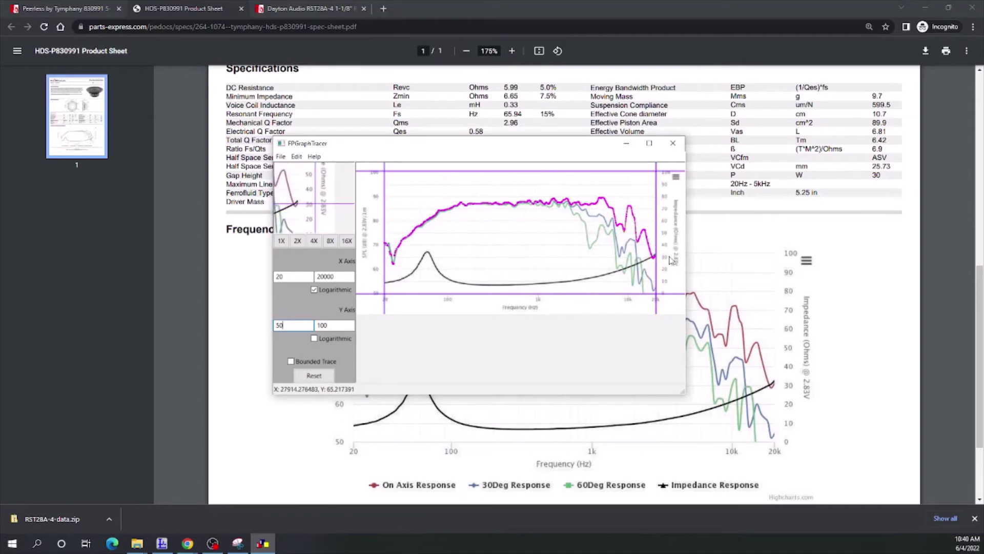
Save the traced On Axis response as PeerlessGFCWoofer.frd on Local Disk (D:).
click(298, 156)
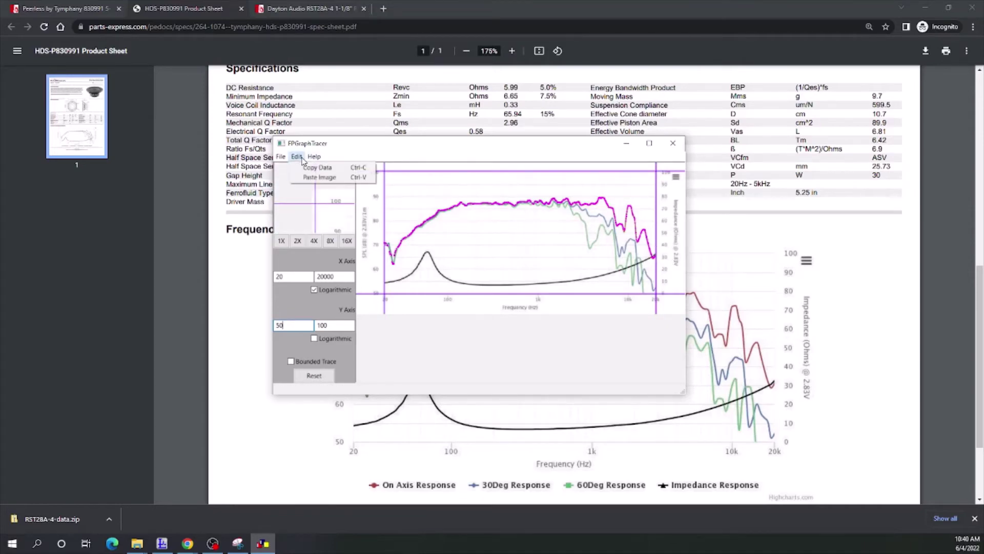
click(313, 168)
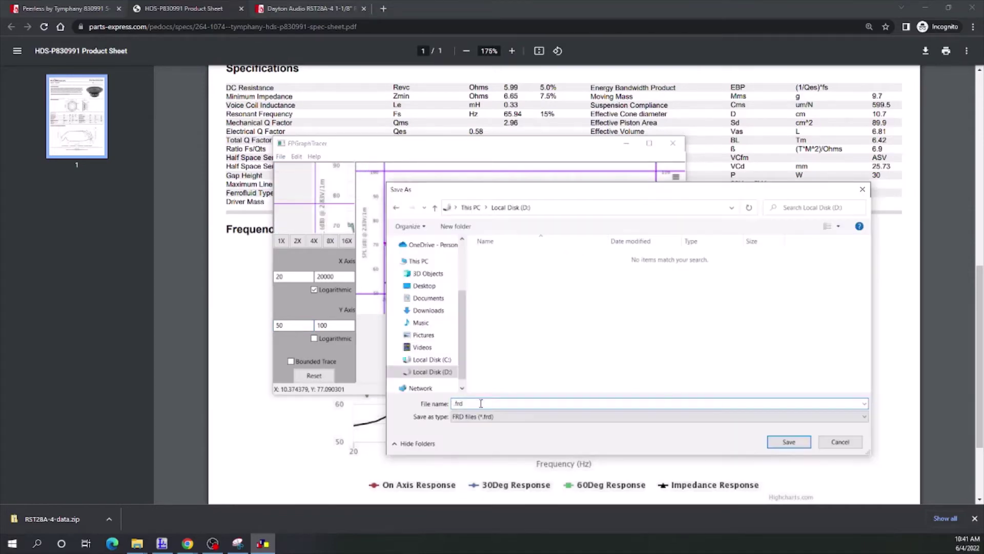
text(PeerlessGFCWoofer)
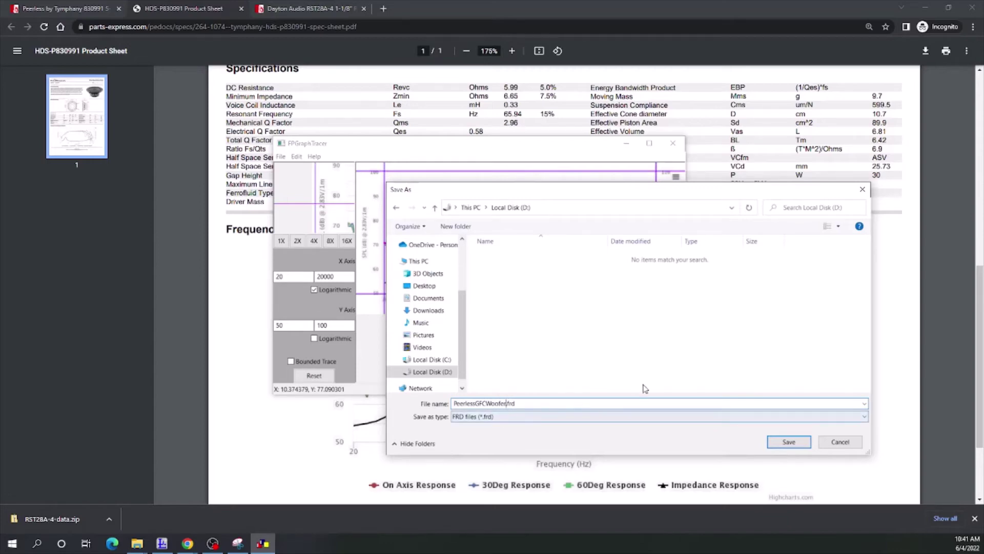
click(778, 443)
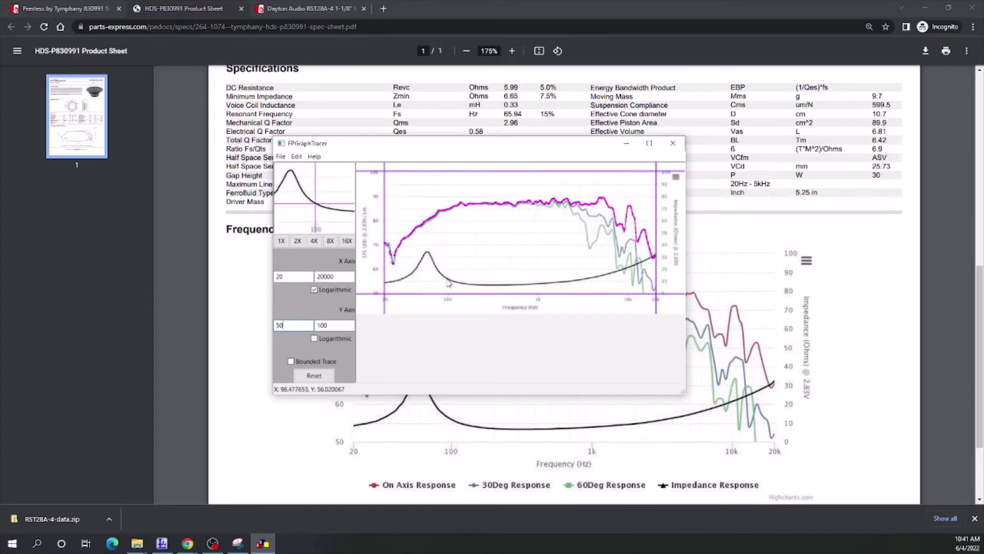
Trace the black impedance curve and set the Y axis range to 0–100.
click(449, 283)
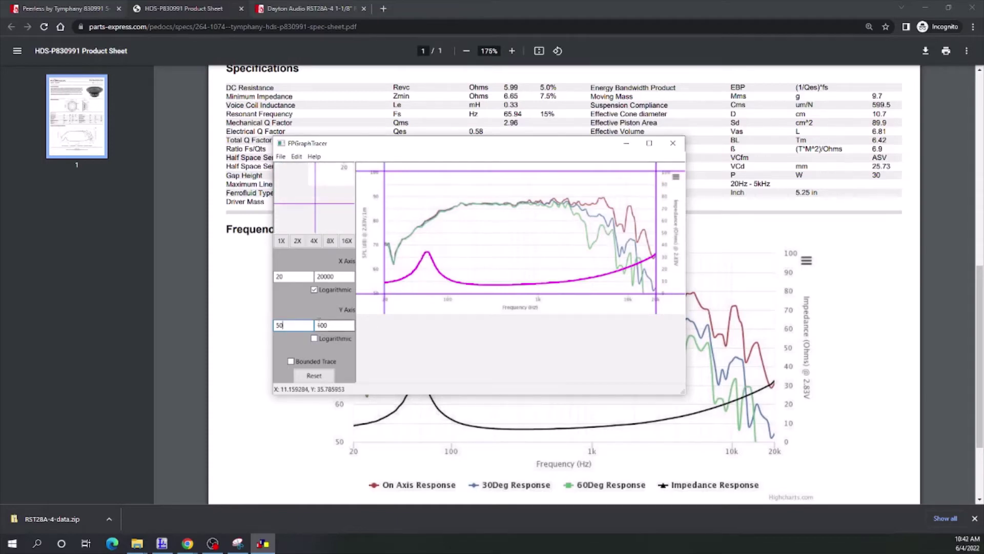
drag(285, 326, 257, 327)
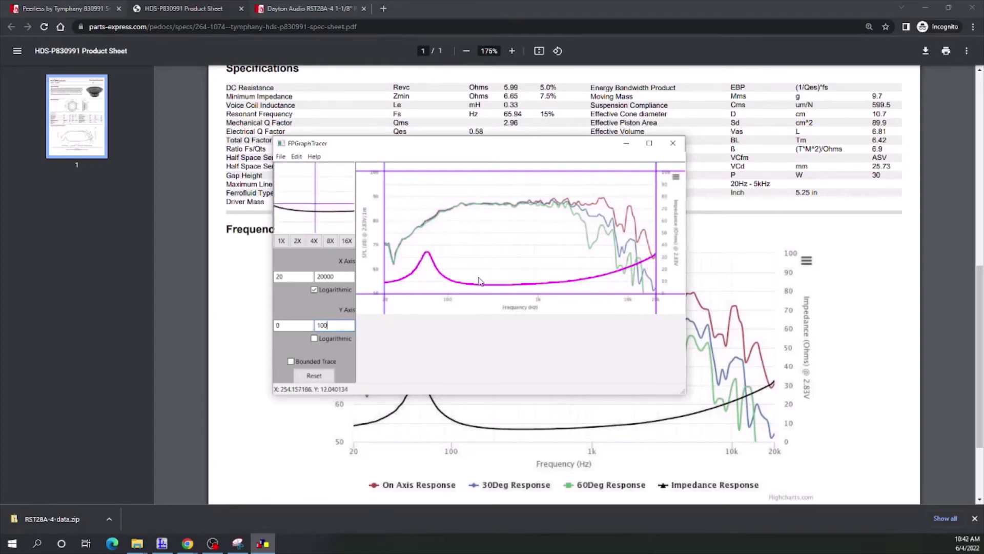
Save the impedance trace as a ZMA file named PeerlessGFCWoofer.zma on Local Disk (D:).
click(281, 157)
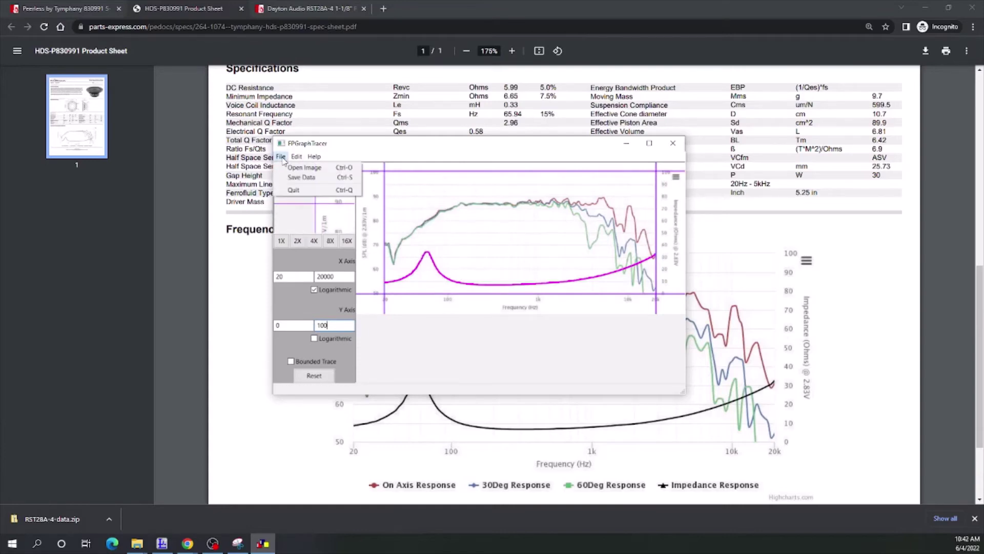
click(310, 181)
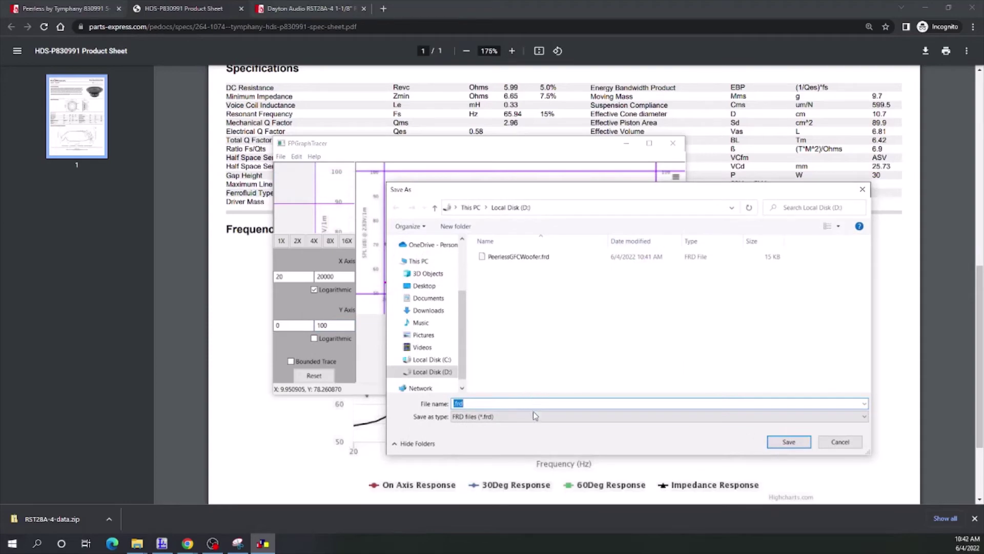
click(533, 416)
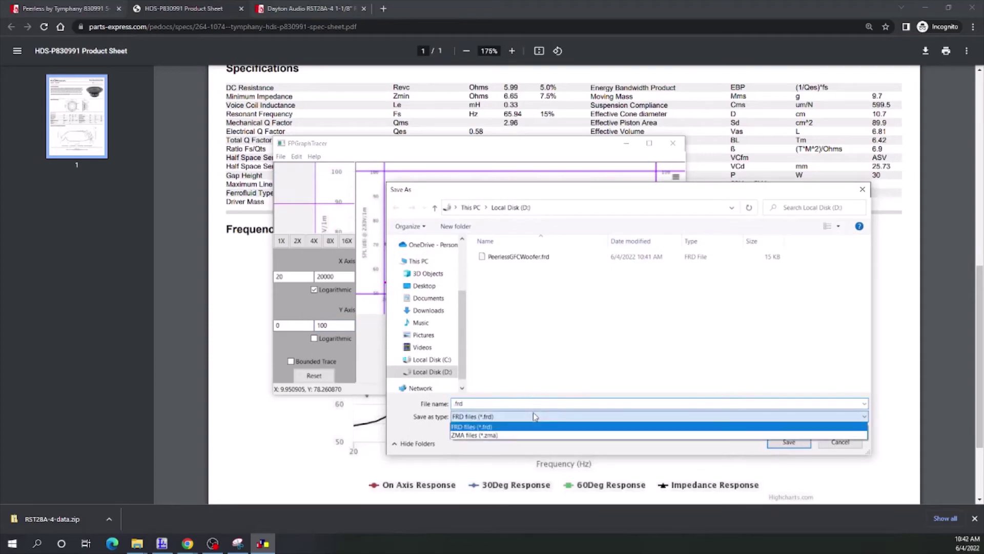
click(467, 435)
click(474, 405)
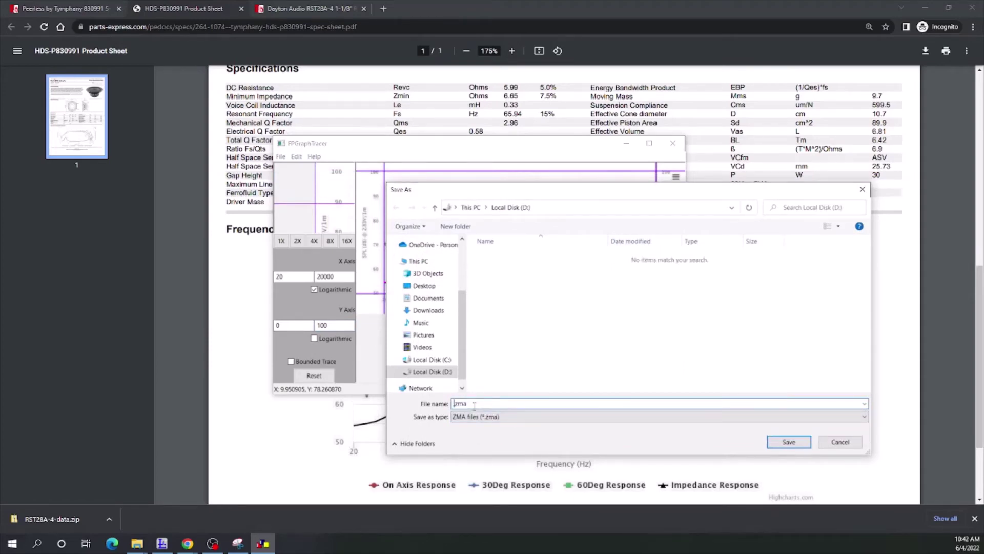
text(PeerlessGFCWoofer)
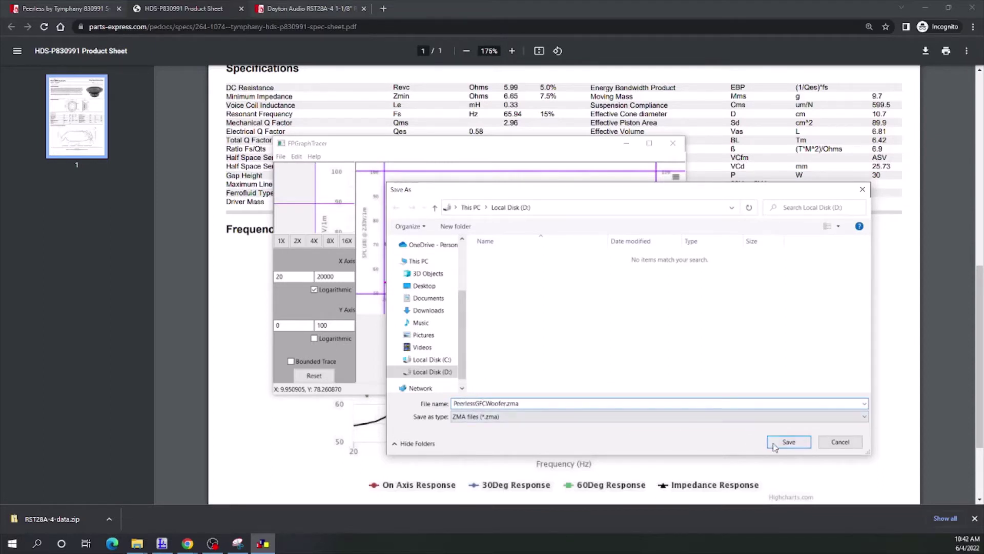
click(789, 442)
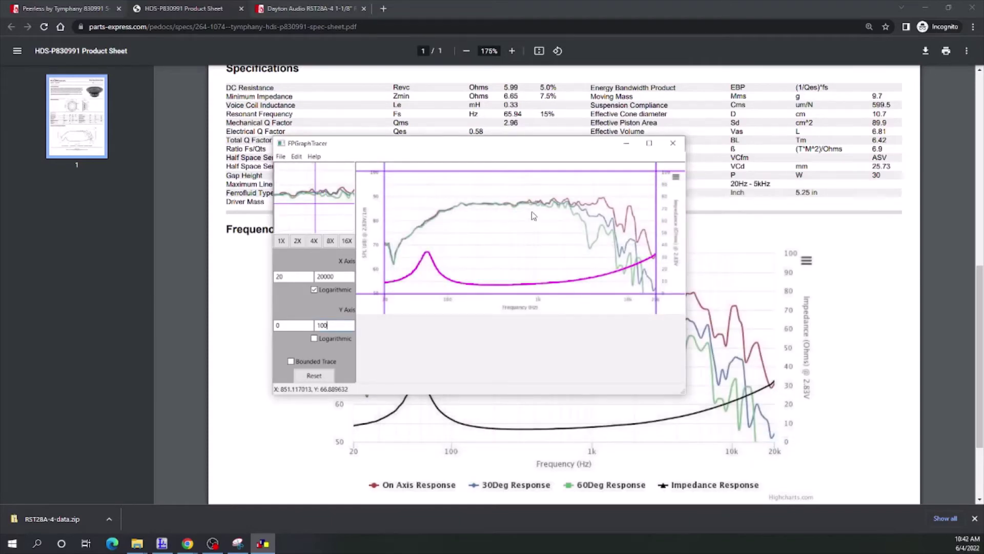
Switch to XSim and arrange its schematic beside the stacked Frequency Response and Impedance graph windows.
click(626, 144)
click(305, 9)
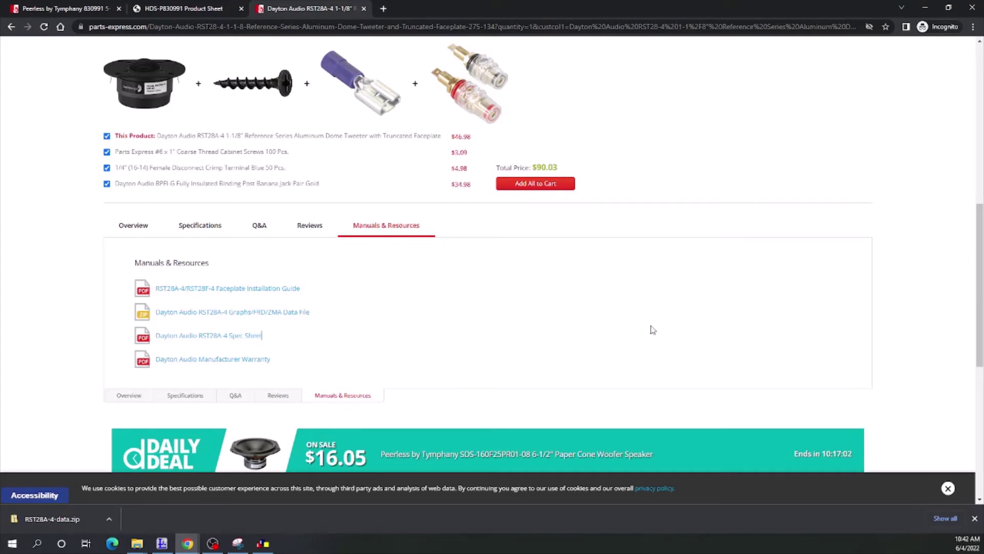
click(169, 545)
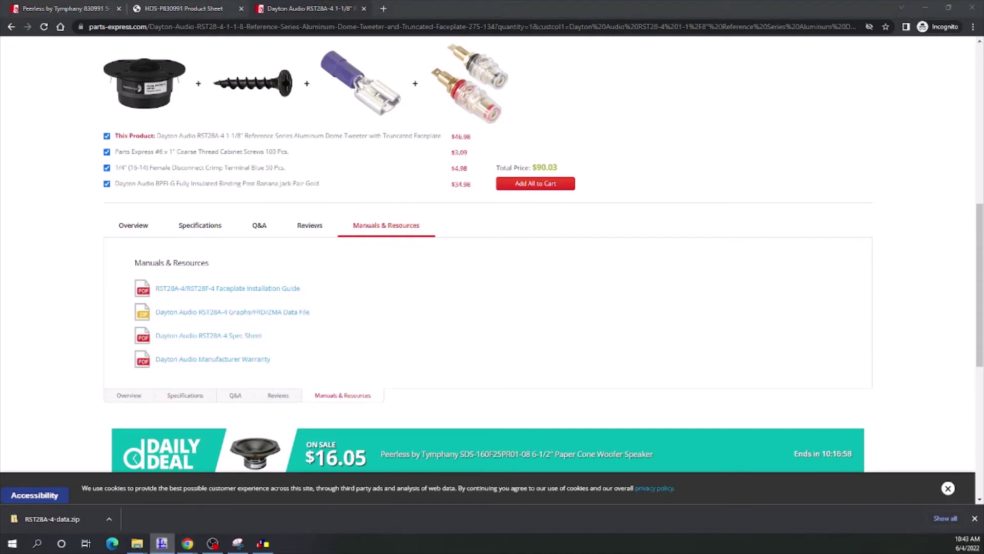
drag(591, 154, 280, 33)
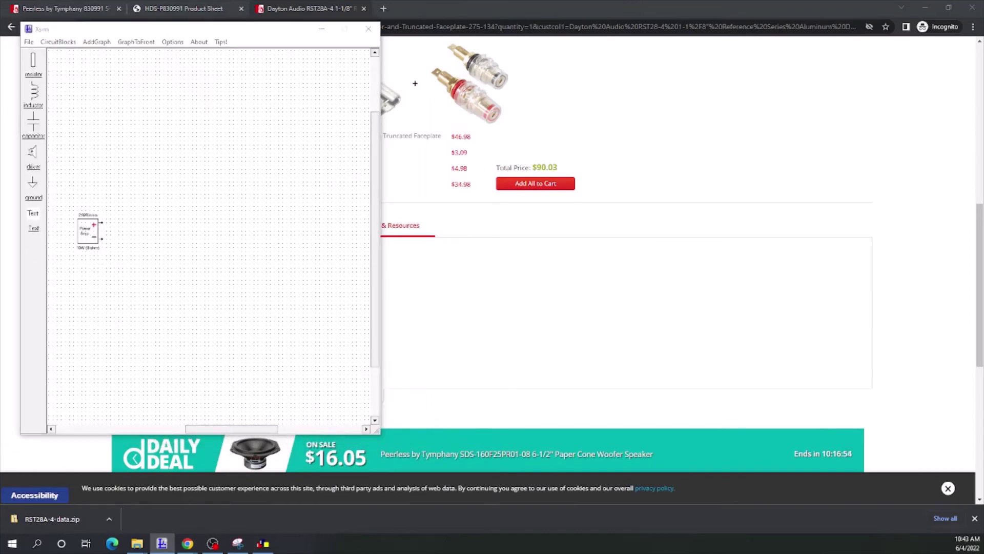
drag(703, 19, 668, 16)
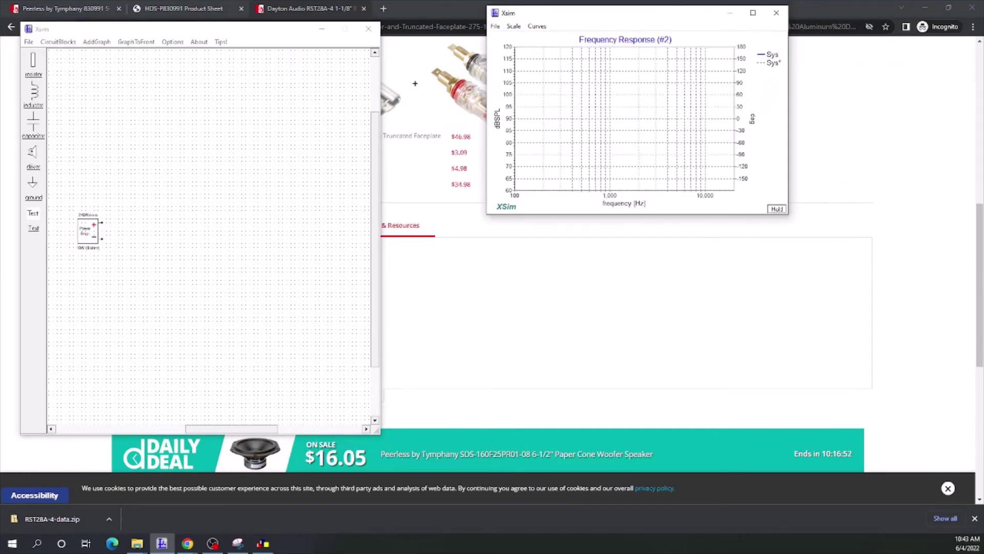
drag(905, 200, 644, 238)
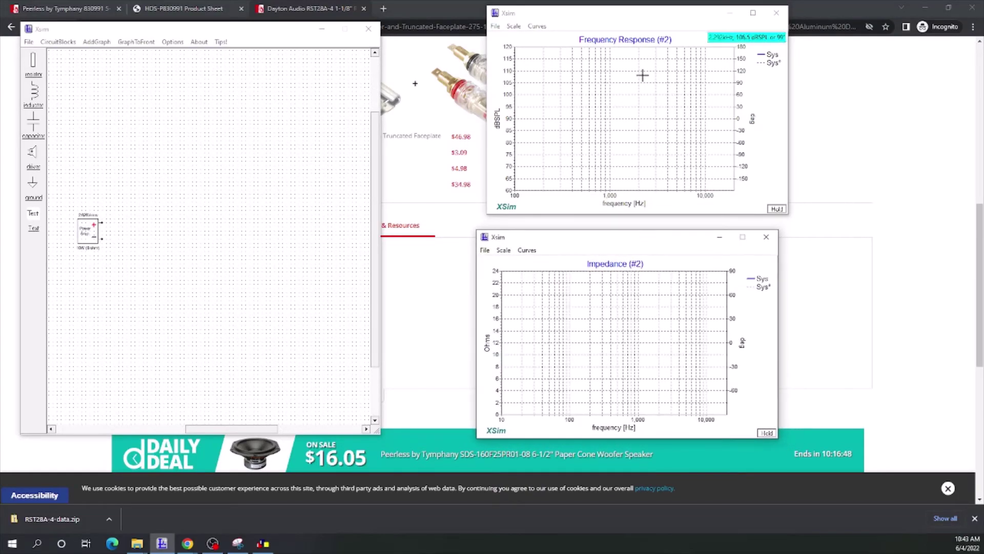
drag(620, 12, 611, 18)
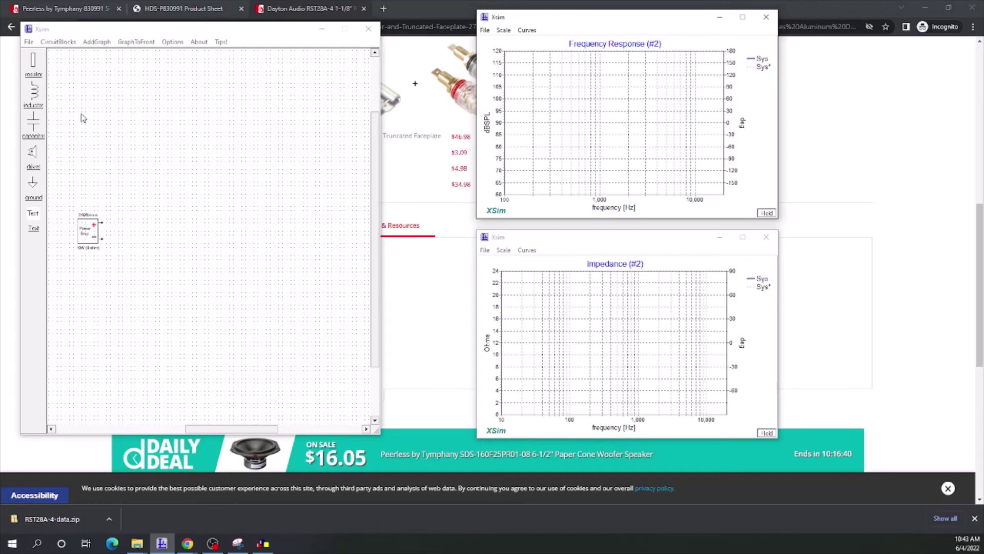
Place a driver in the upper part of the schematic and name it "Peerless GFC Woofer".
click(32, 151)
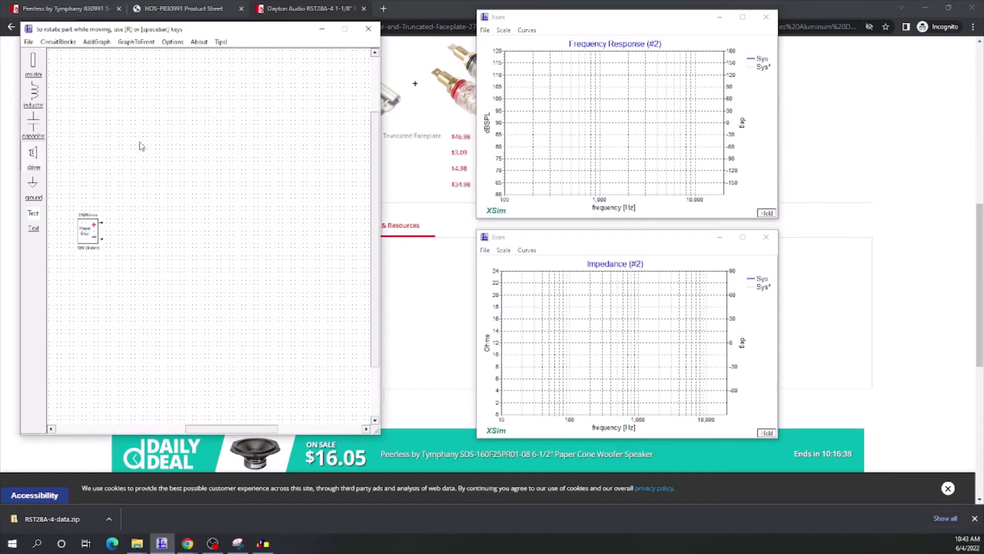
click(207, 150)
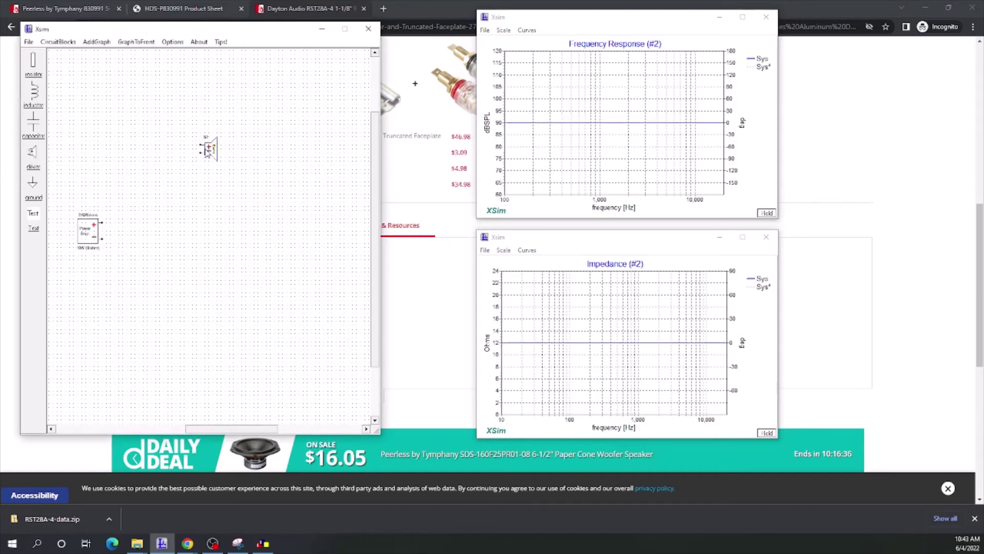
right_click(208, 152)
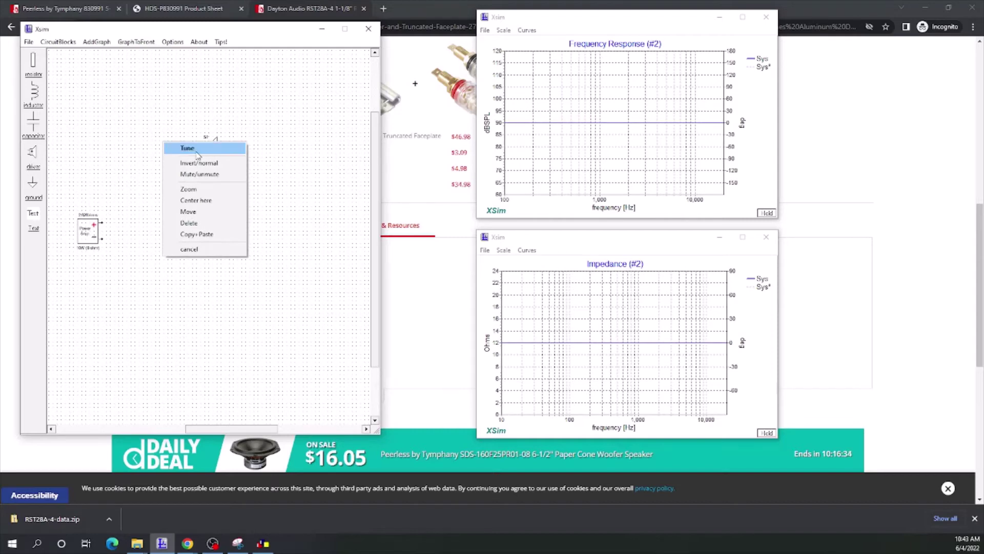
click(198, 155)
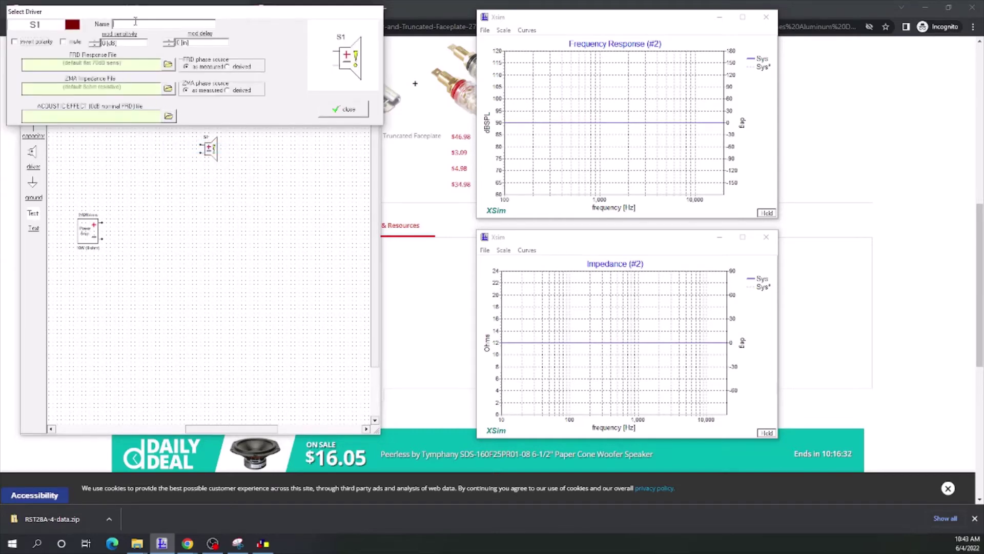
text(Peerless GFC Woofer)
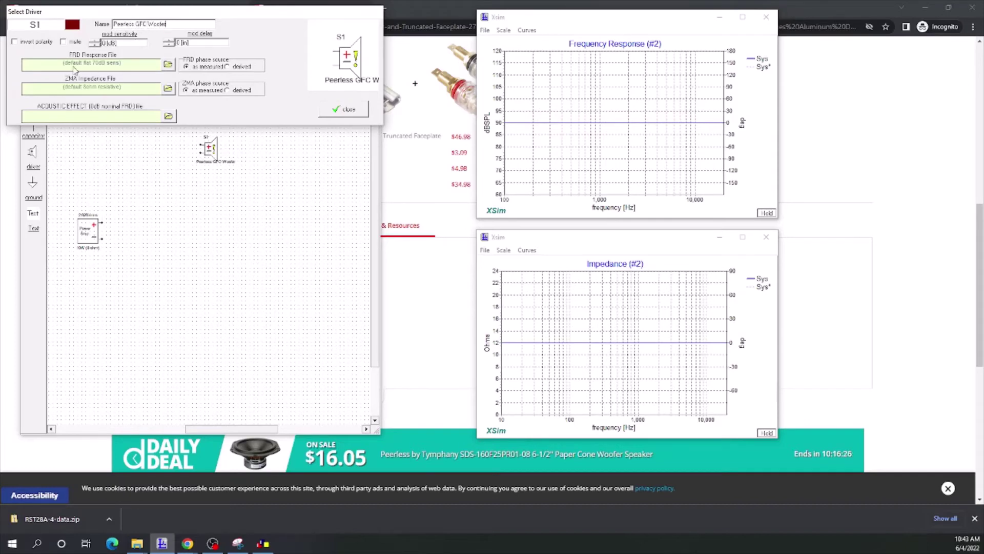
Load PeerlessGFCWoofer.frd from Local Disk (D:) as the woofer's FRD response file and close the driver settings.
click(169, 65)
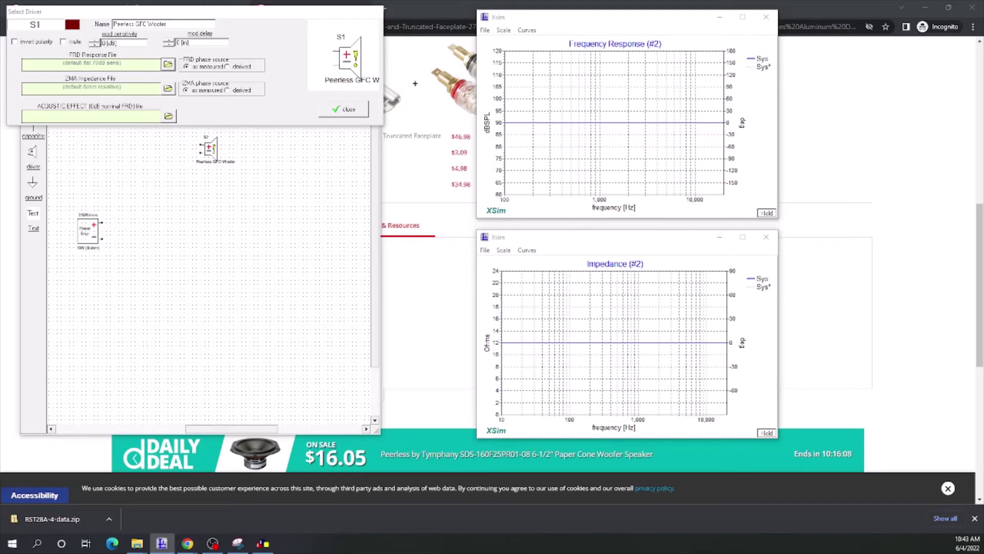
drag(687, 404, 534, 179)
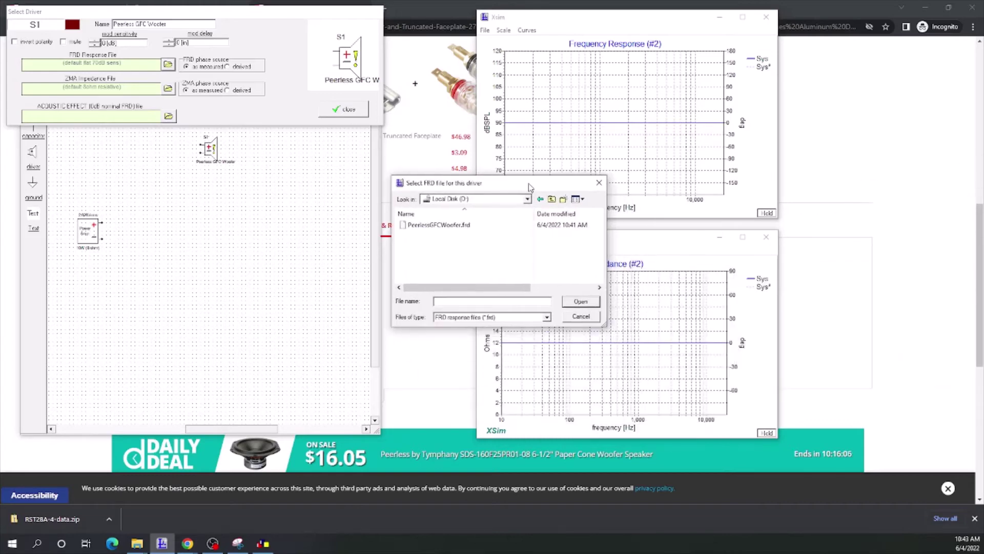
click(460, 223)
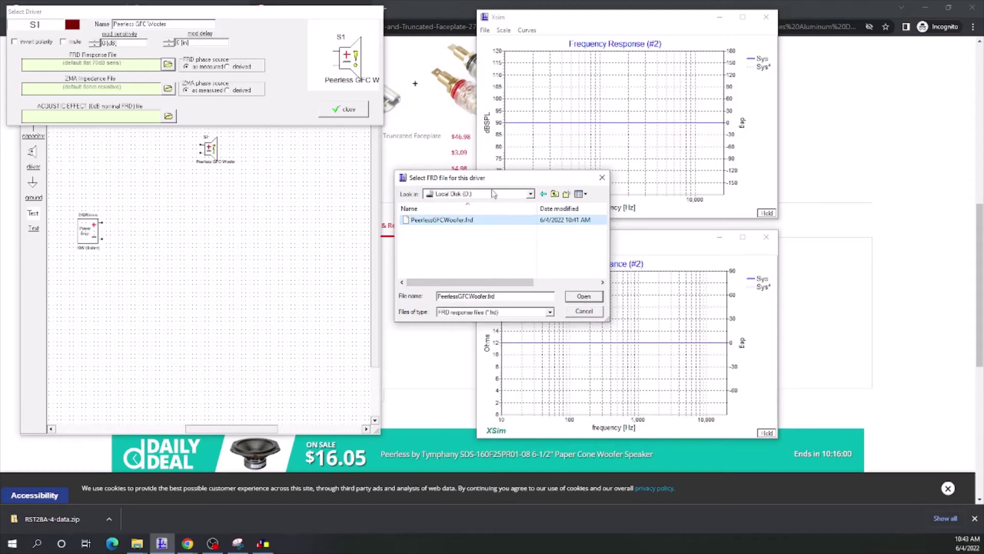
click(593, 296)
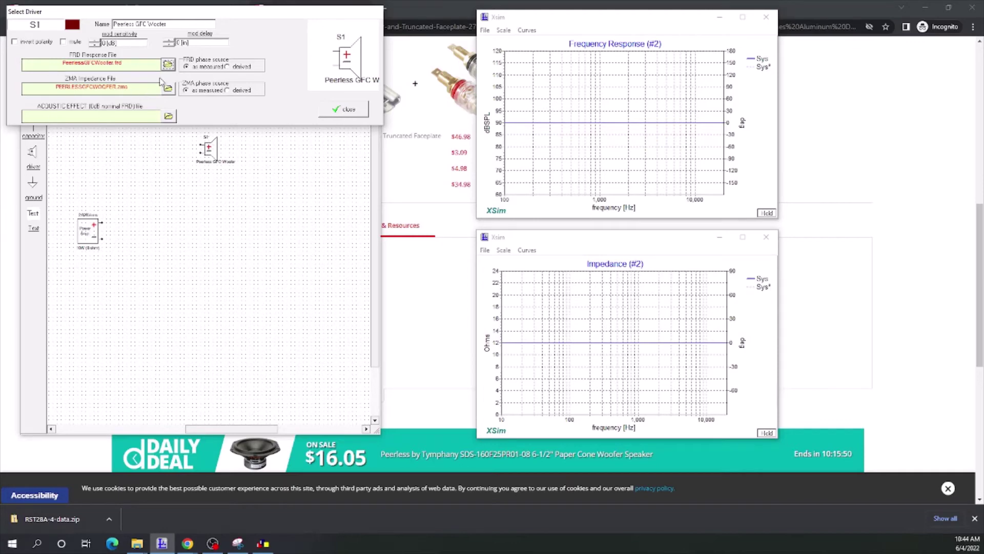
click(343, 110)
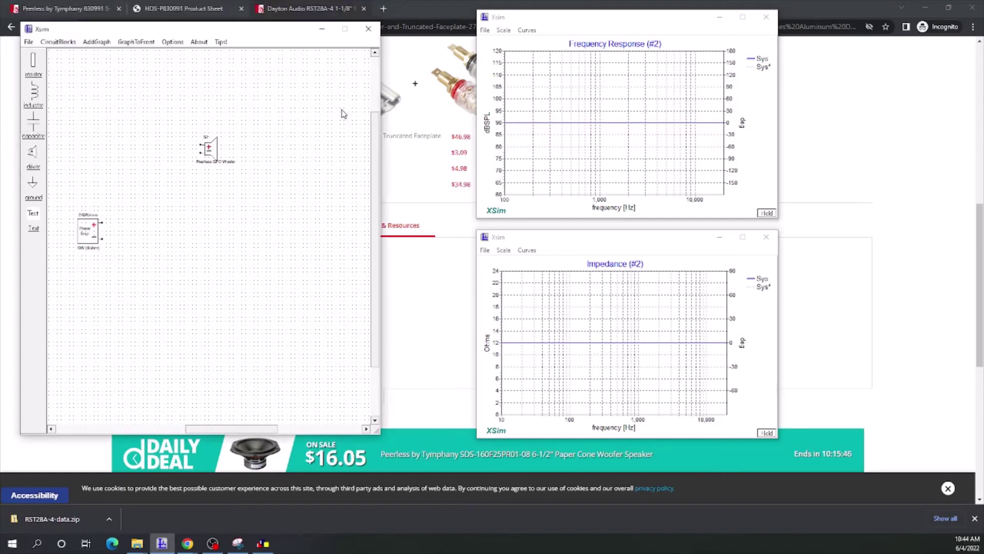
Reposition the Peerless GFC Woofer driver farther right on the schematic.
right_click(210, 151)
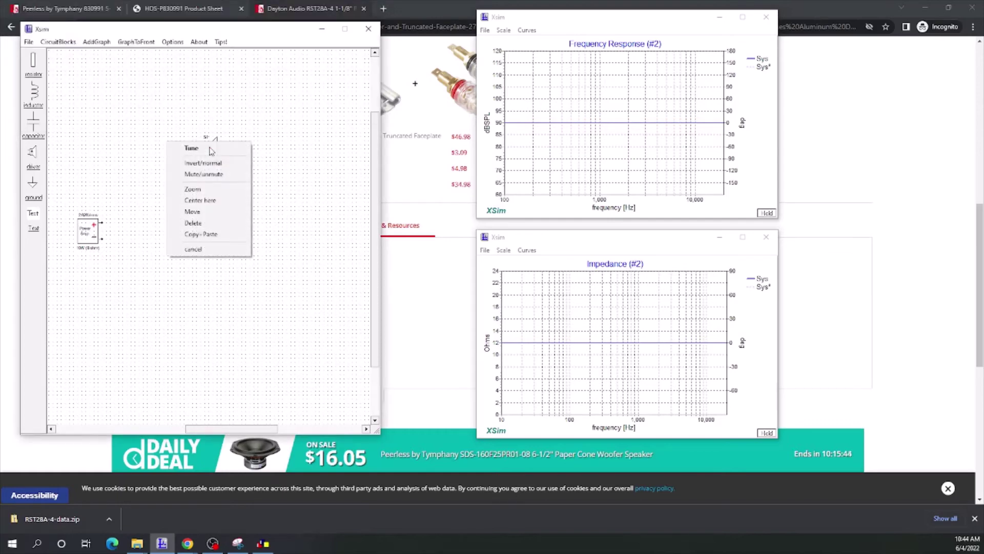
click(219, 240)
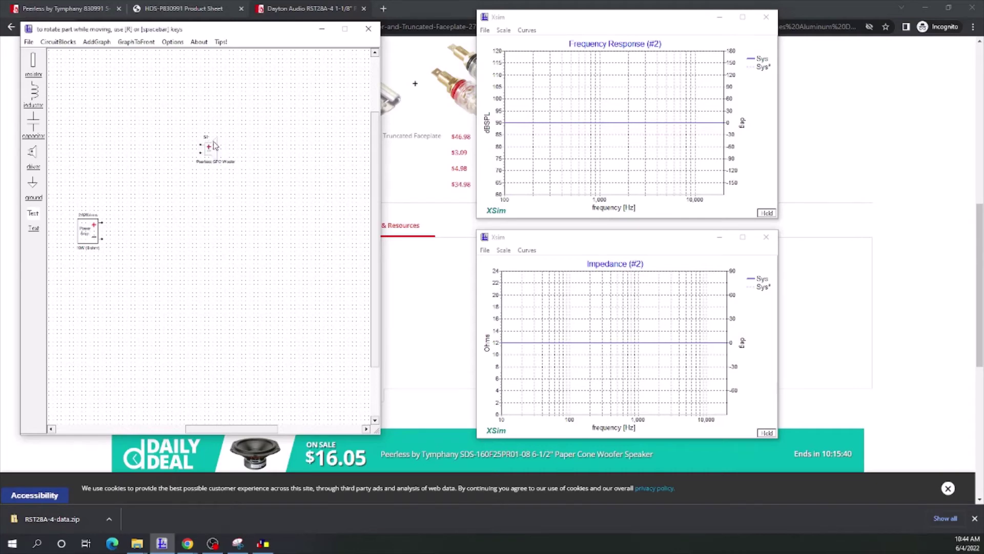
click(253, 163)
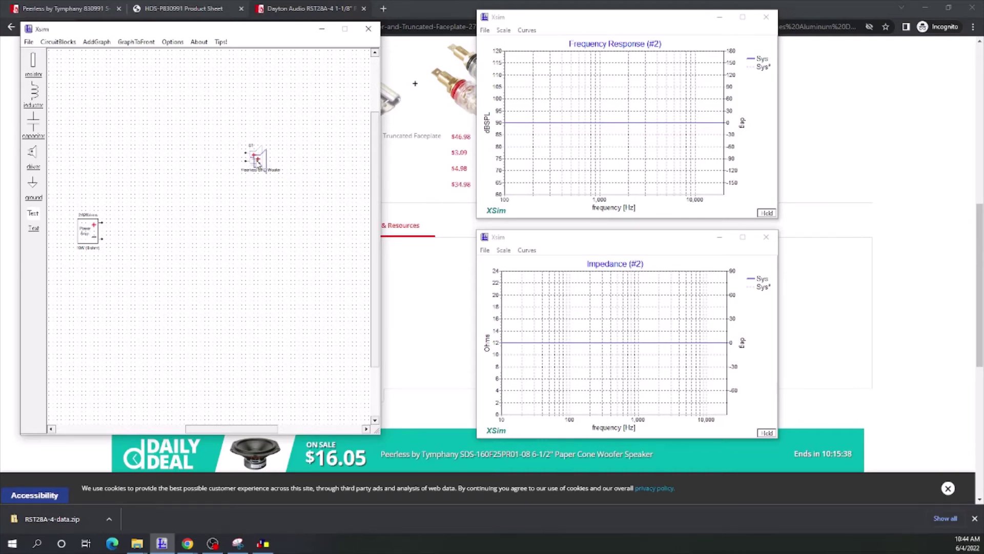
Duplicate the Peerless GFC Woofer driver and place the copy below the original, slightly to its right.
right_click(257, 163)
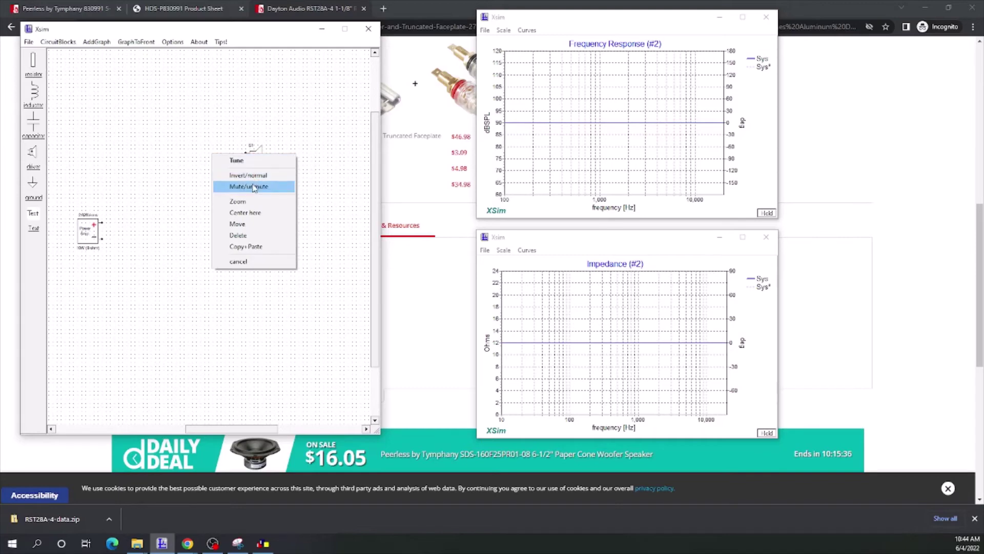
click(253, 247)
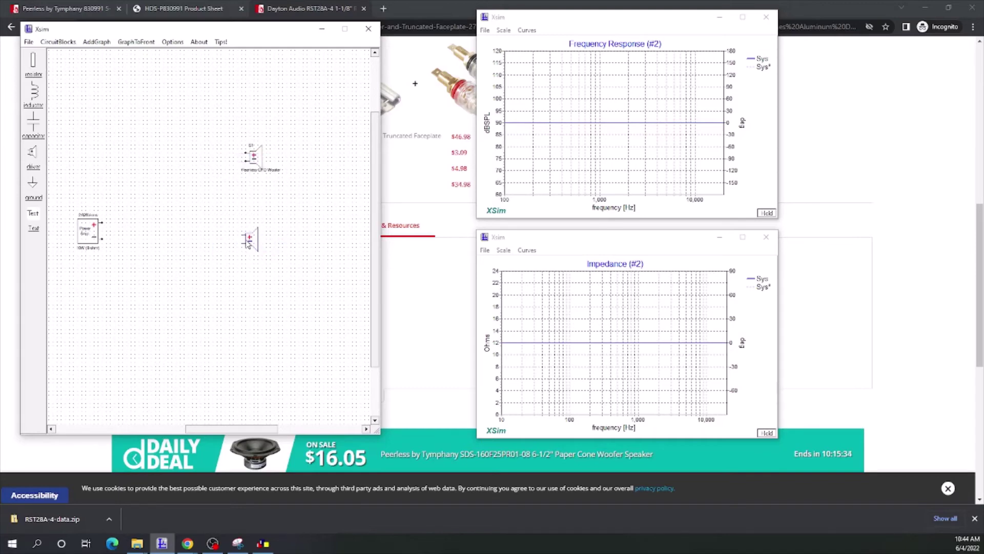
click(254, 242)
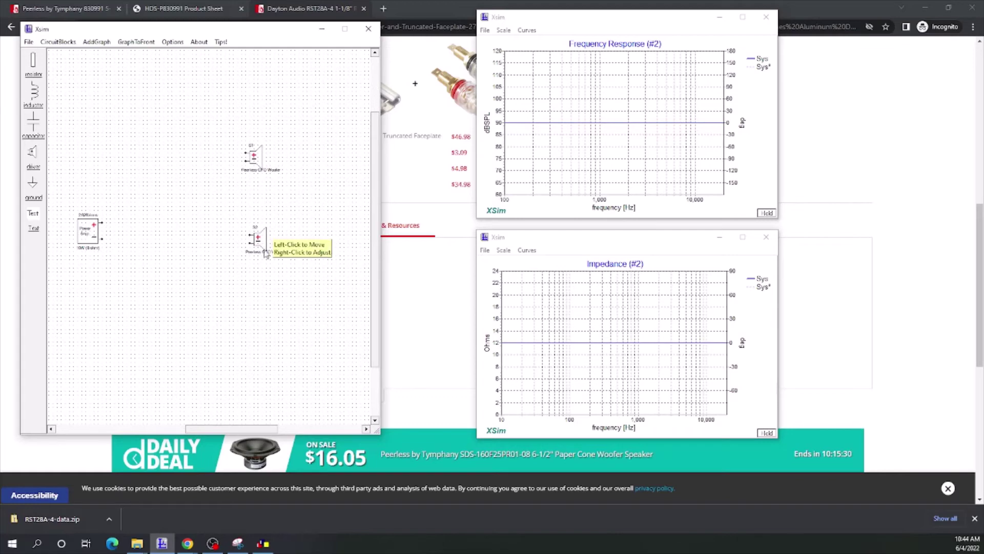
drag(266, 245, 273, 263)
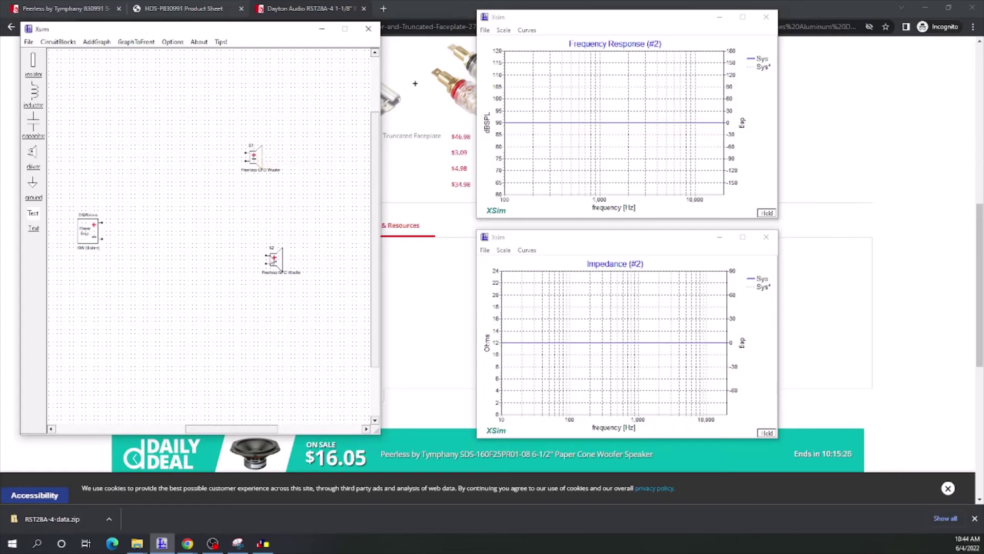
Move the upper Peerless GFC Woofer driver down so it sits directly above its duplicate on the schematic.
click(255, 160)
click(271, 227)
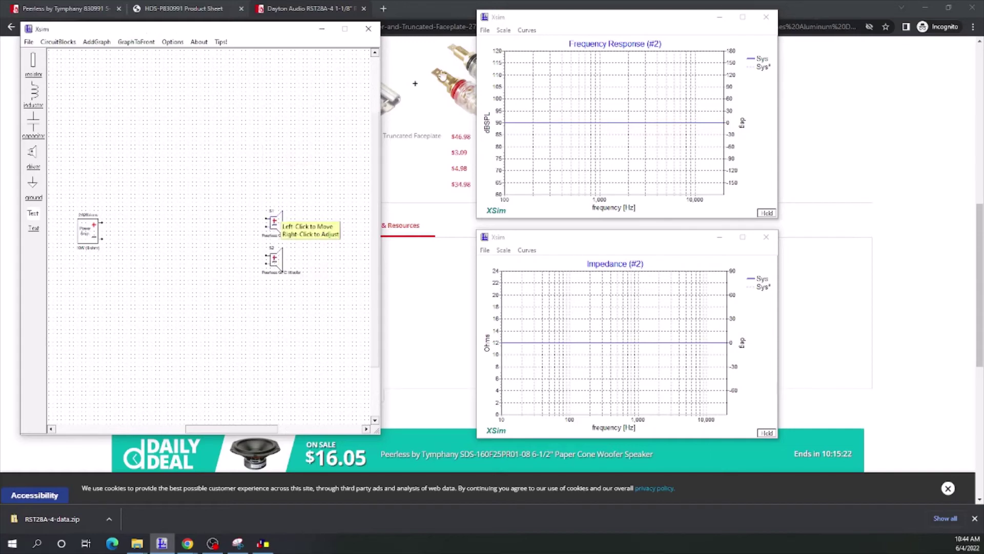
Add the S1 (driver only) curve to the Frequency Response graph in blue.
click(508, 30)
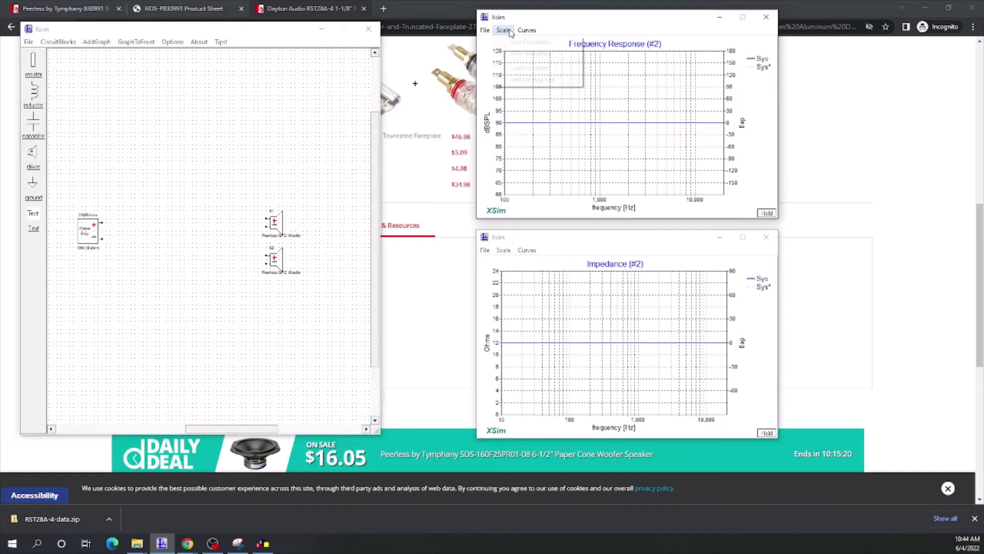
mouse_move(523, 32)
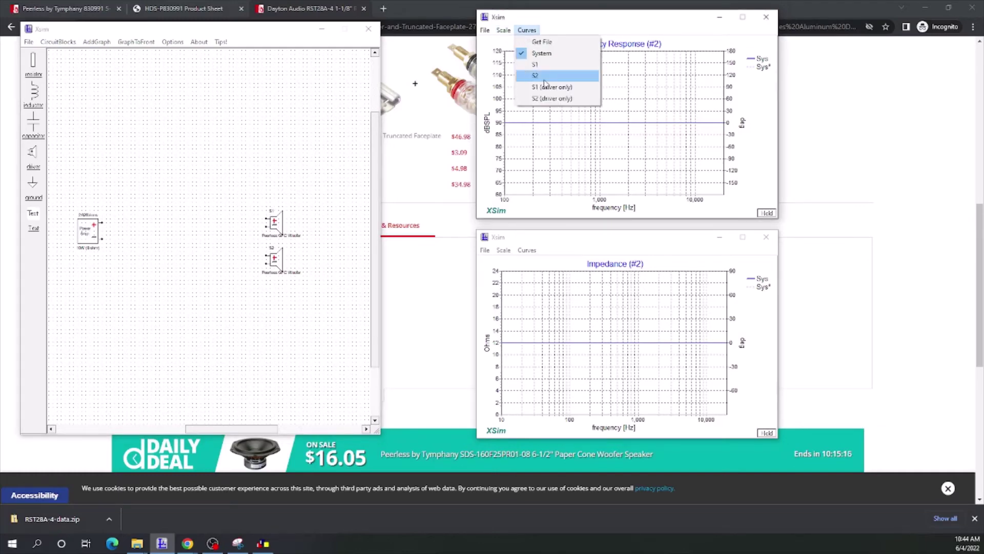
click(634, 46)
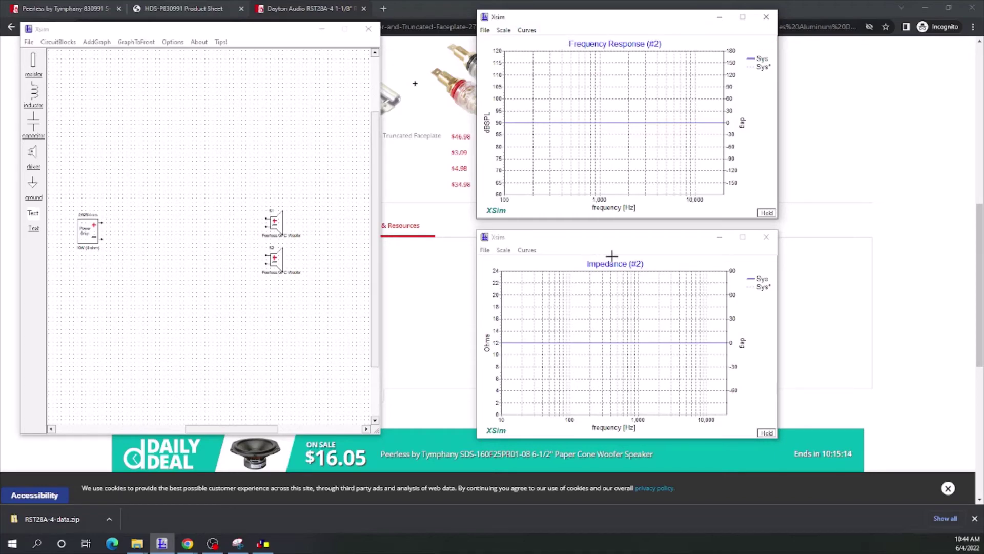
click(527, 31)
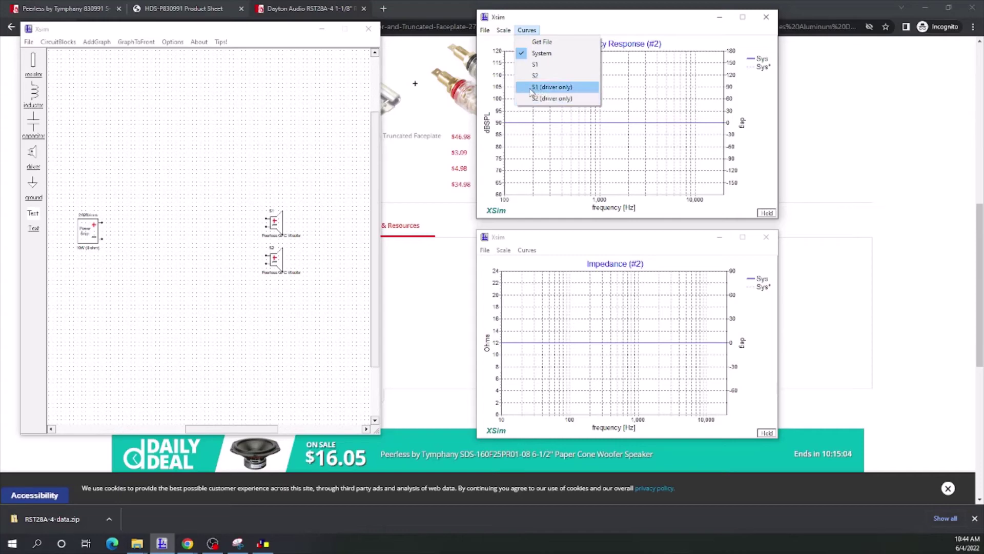
click(558, 89)
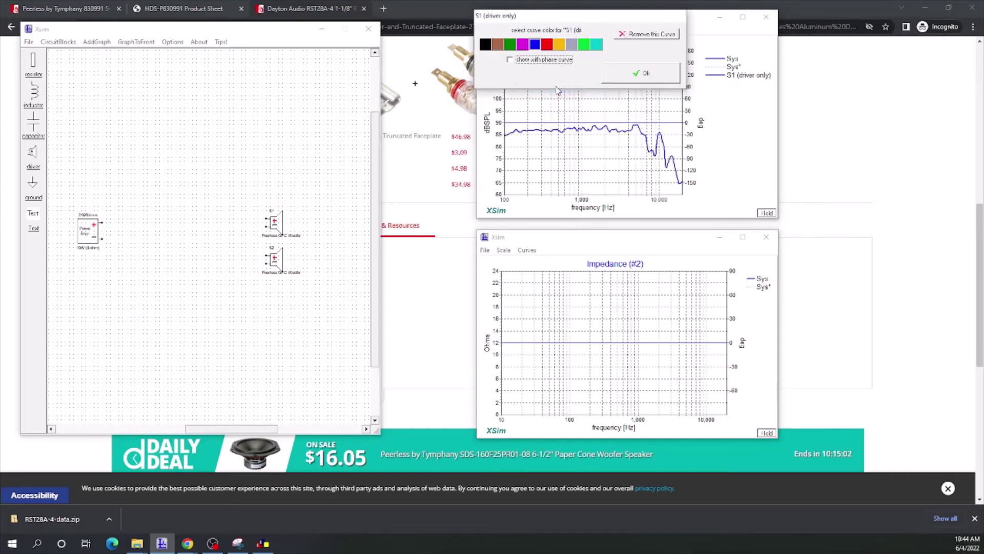
click(624, 76)
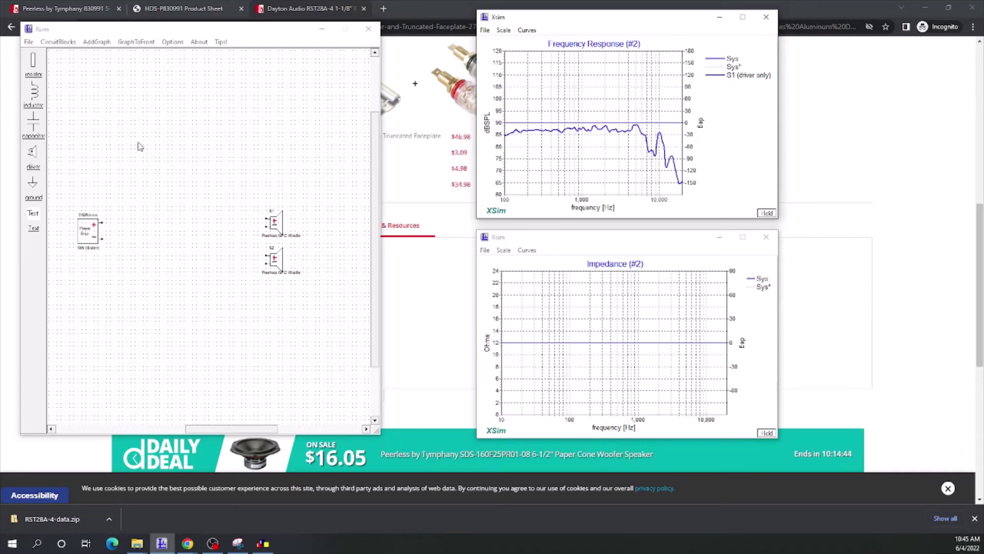
Add the S1 curve to the Frequency Response graph and colour it red.
click(534, 31)
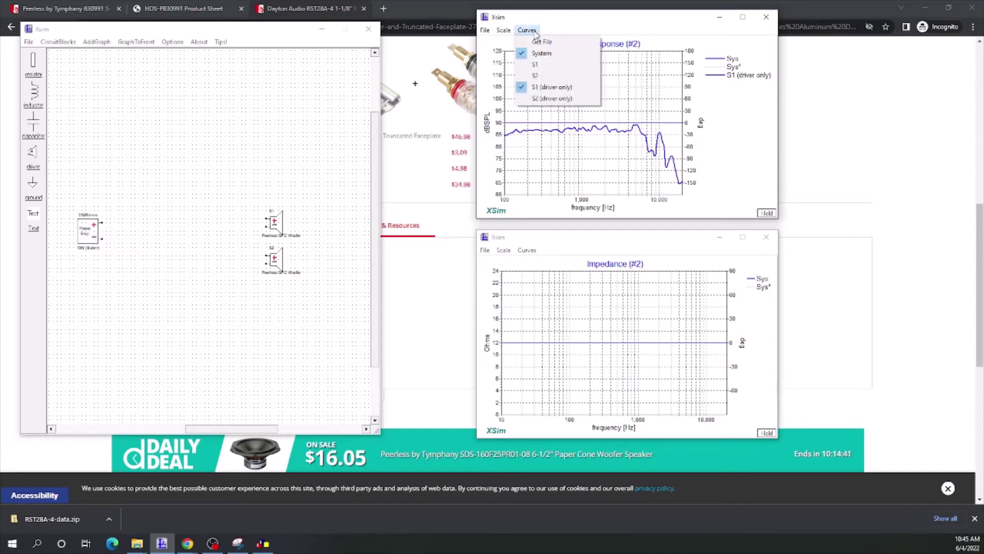
click(544, 67)
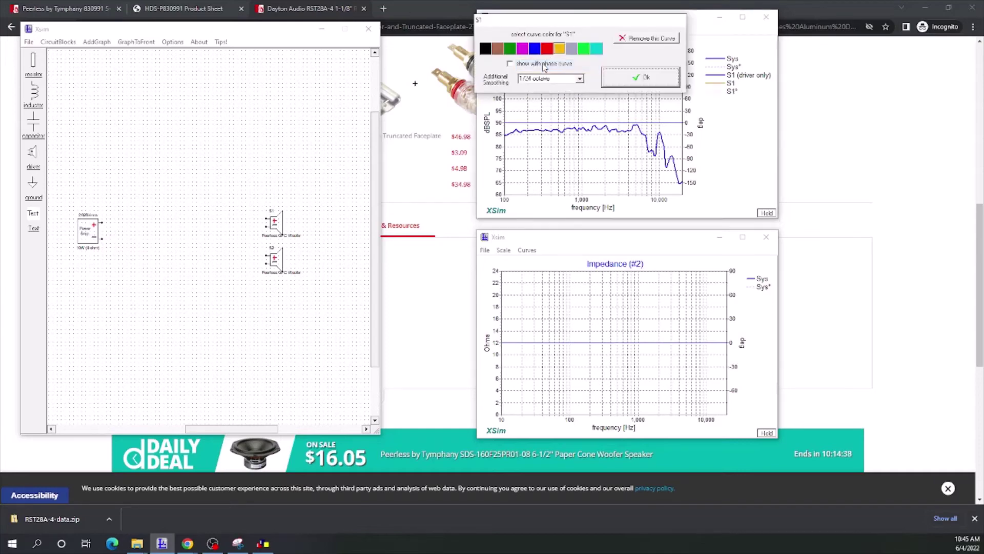
click(545, 50)
click(641, 77)
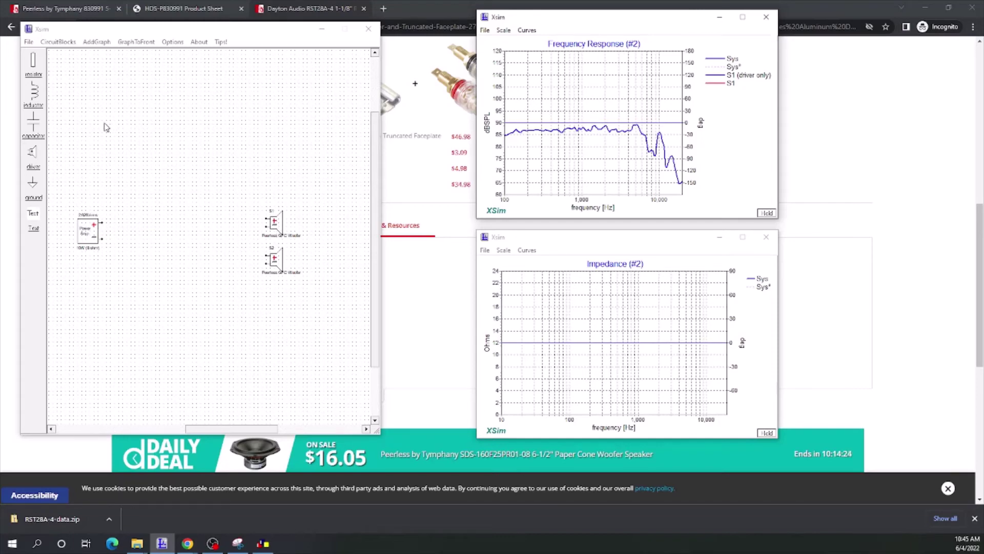
Add the S1 (driver only) curve to the Impedance graph in red.
click(537, 251)
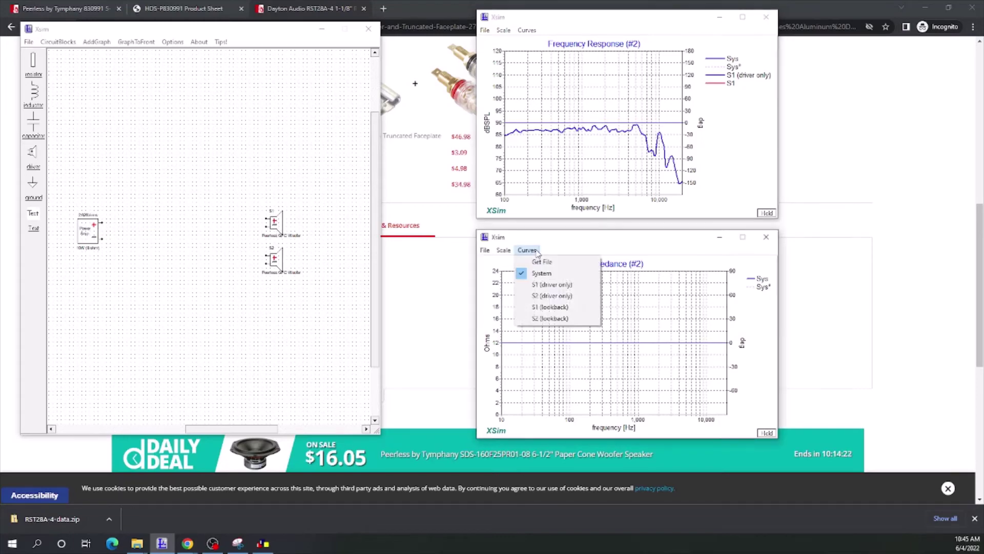
click(544, 287)
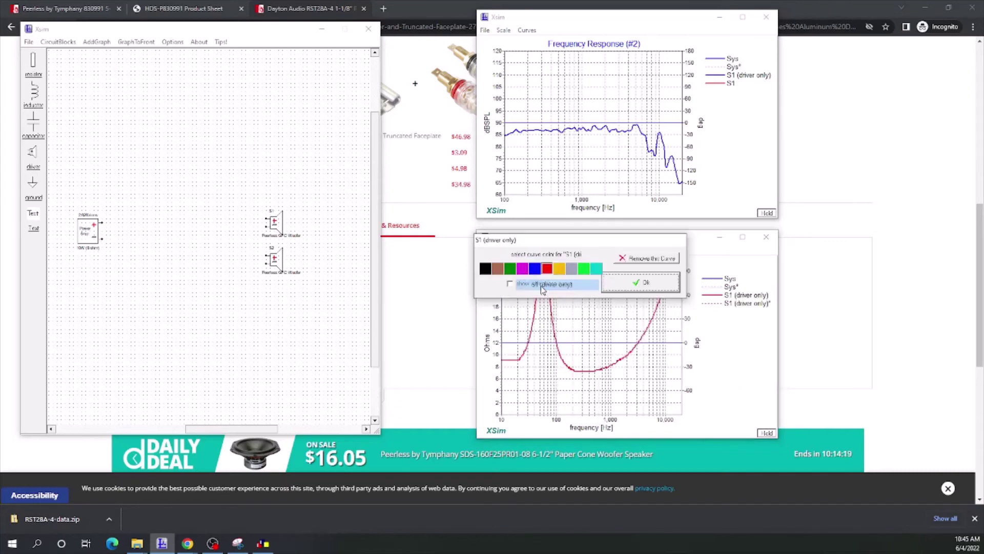
click(641, 283)
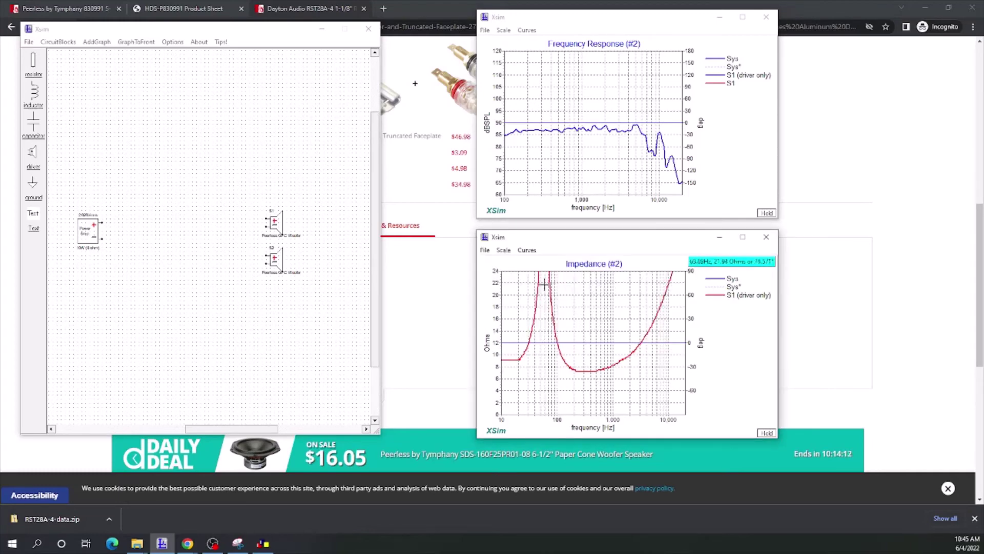
Confirm the Impedance graph's maximum frequency of 20 kHz and set its vertical scale to 20 ohm.
click(510, 251)
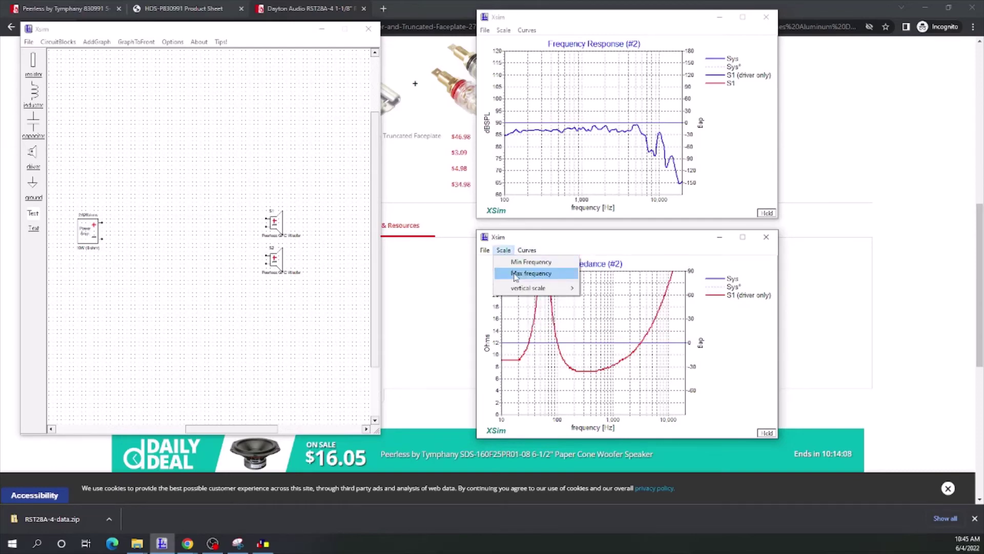
click(517, 273)
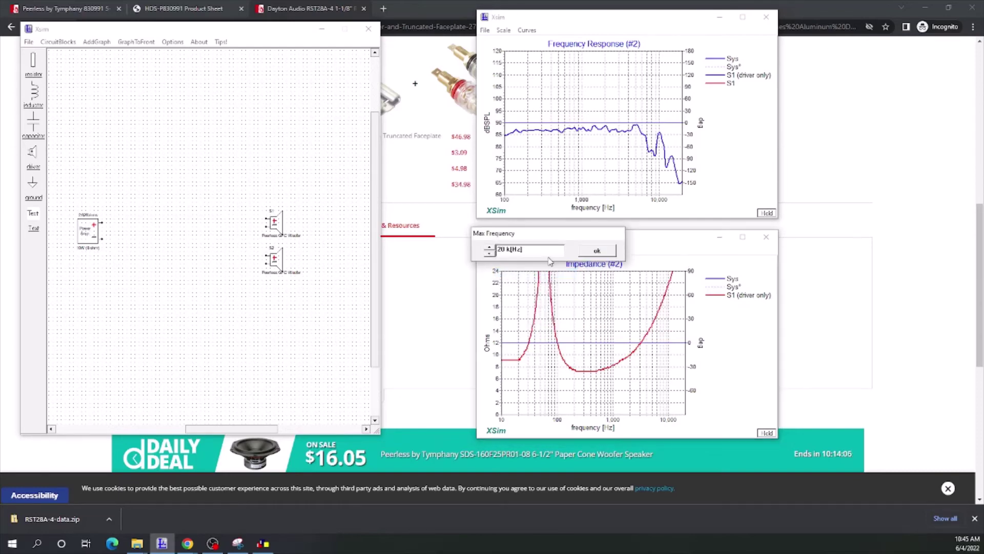
click(587, 254)
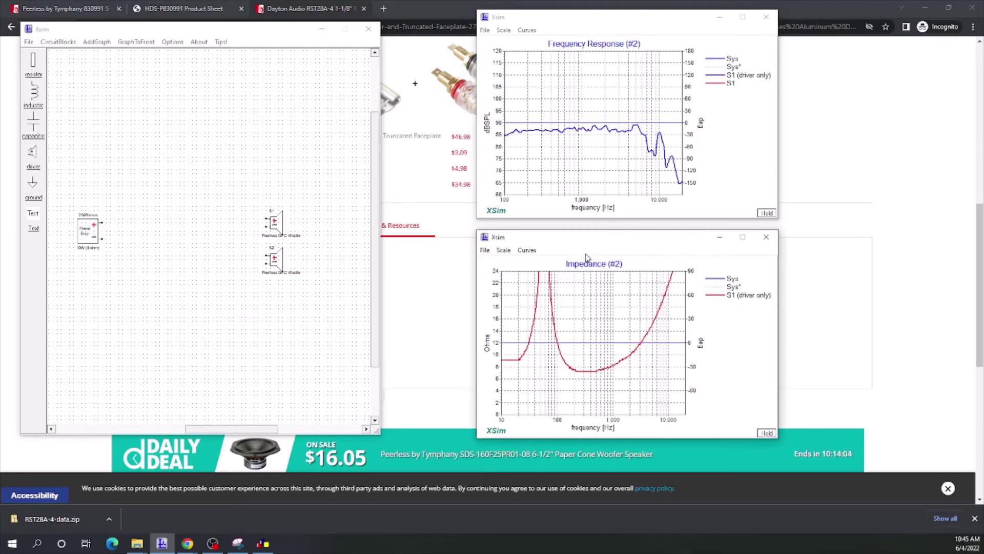
click(503, 251)
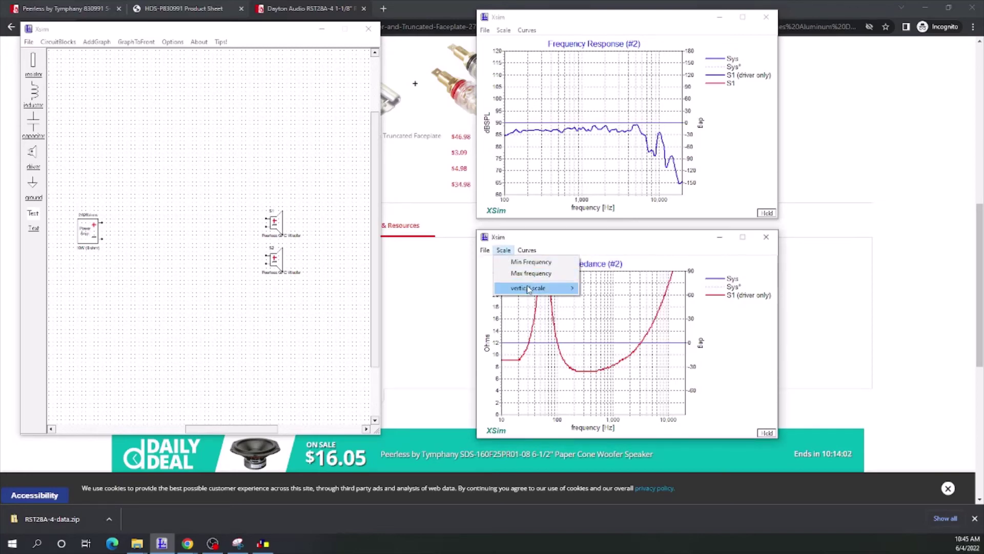
mouse_move(528, 288)
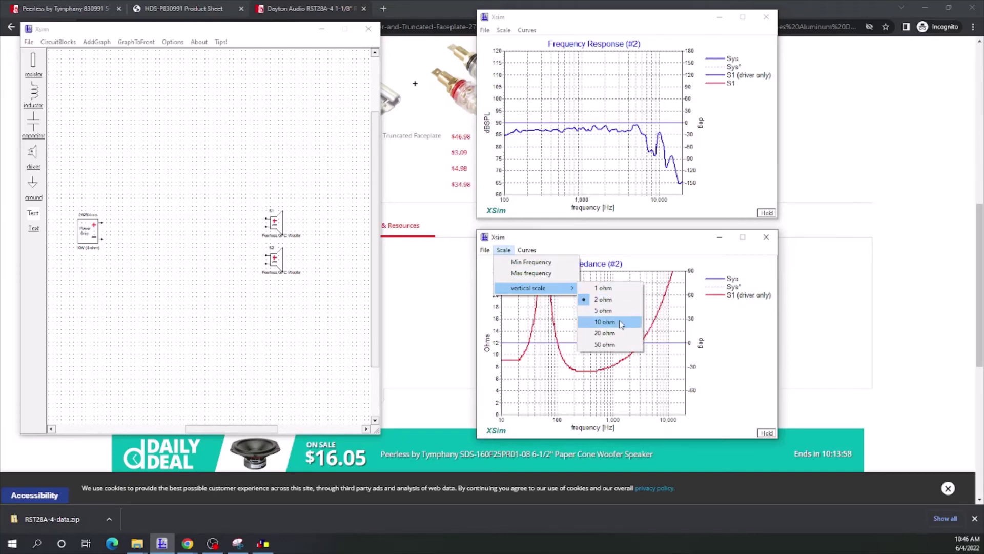
click(605, 333)
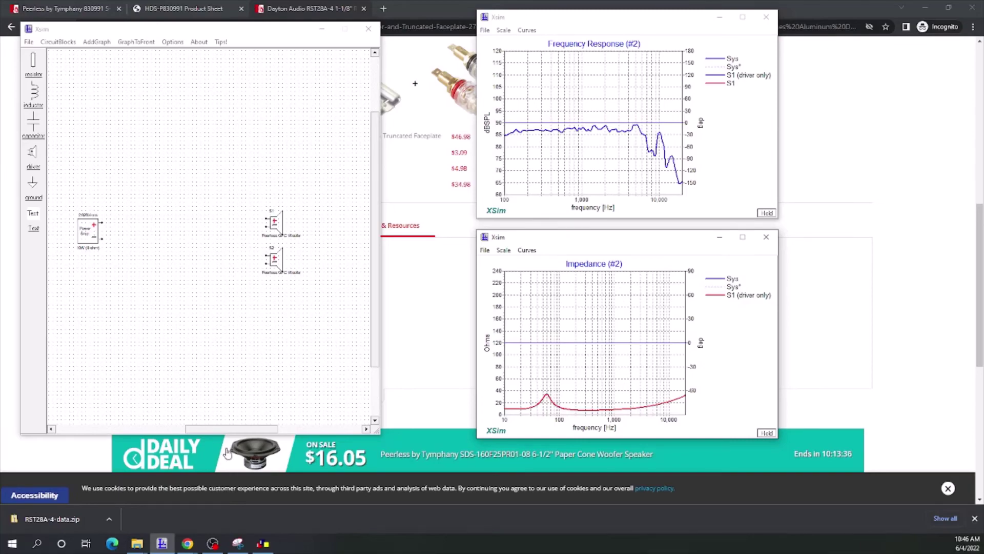
Switch to FPGraphTracer, compare its source graph with the XSim woofer response and impedance curves, and move it out of the way.
click(263, 544)
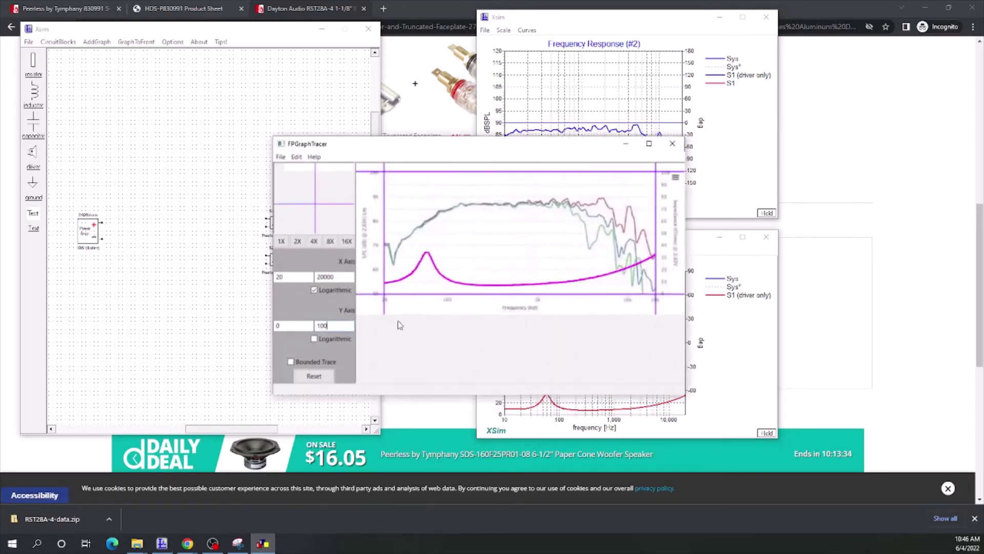
drag(493, 149, 269, 168)
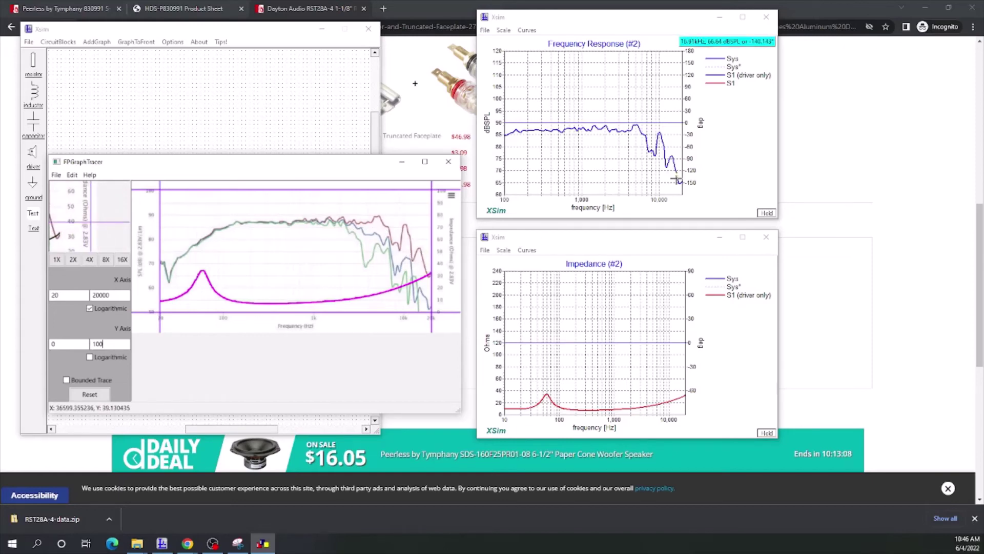
drag(333, 162, 983, 234)
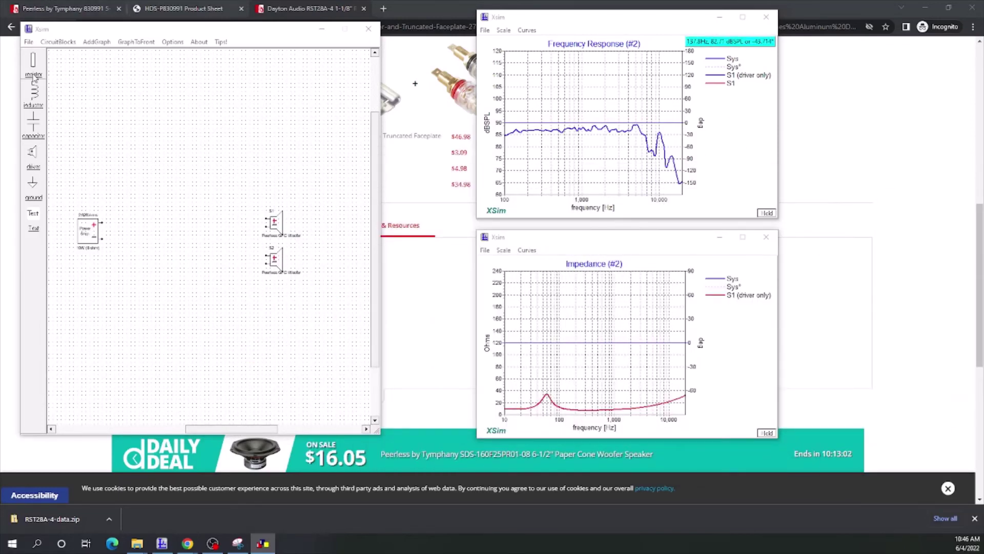
Place a new driver above the two woofers in XSim and name it "Dayton Aluminum Tweeter".
click(33, 151)
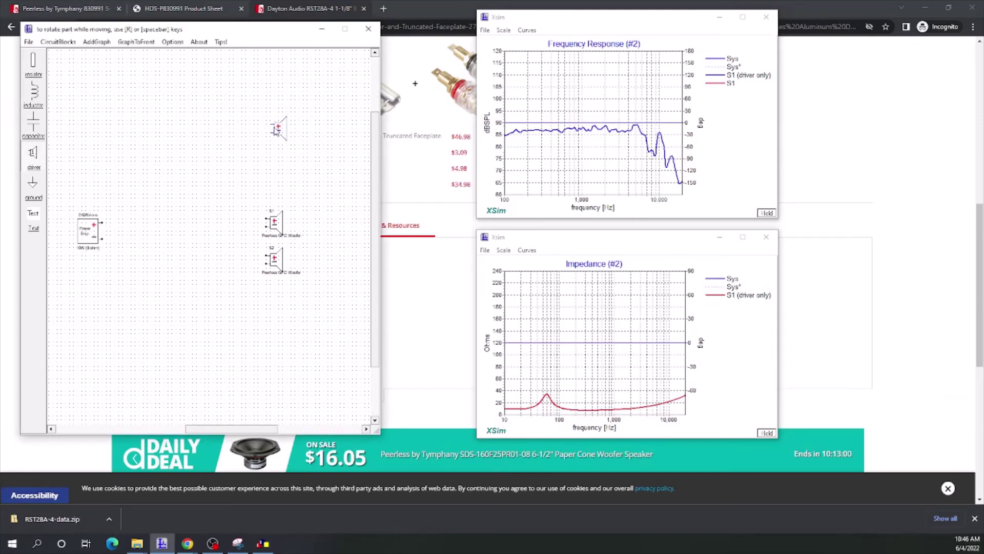
click(278, 131)
right_click(280, 133)
click(277, 129)
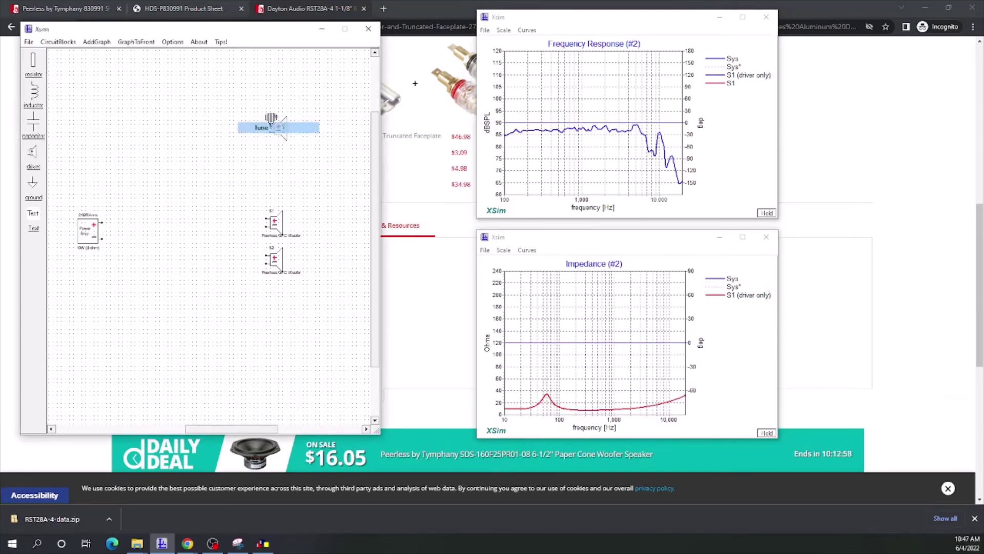
click(133, 25)
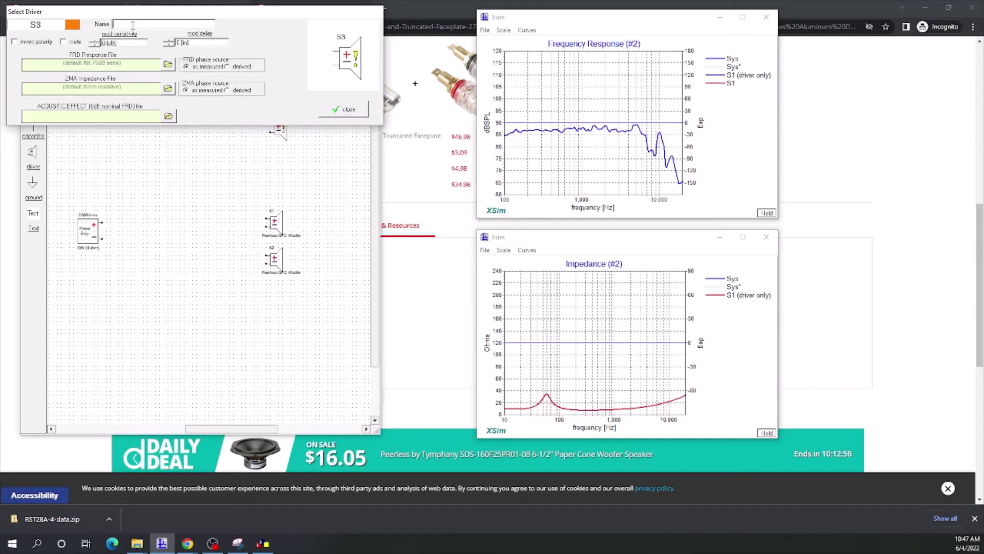
text(Dayton Aluminum Tweeter)
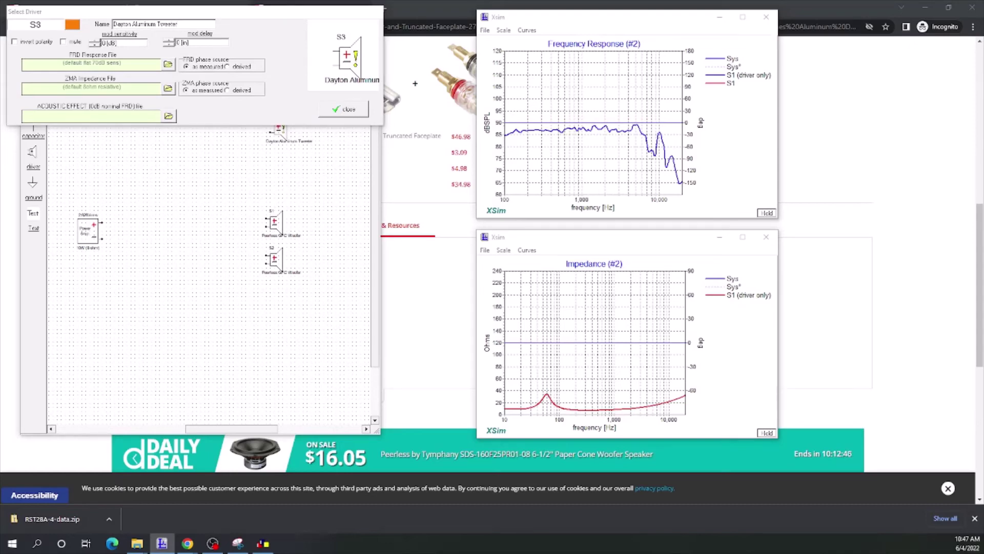
click(137, 543)
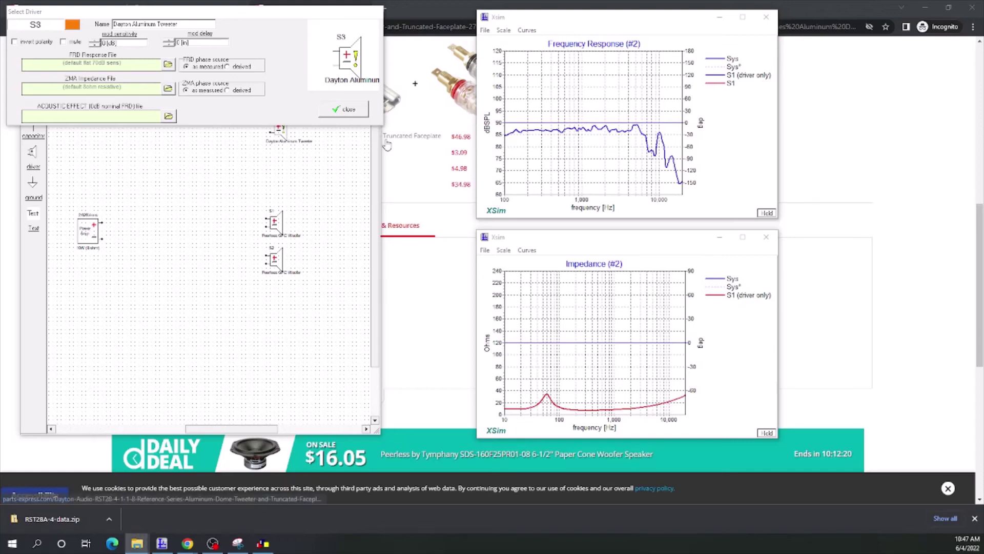
click(168, 64)
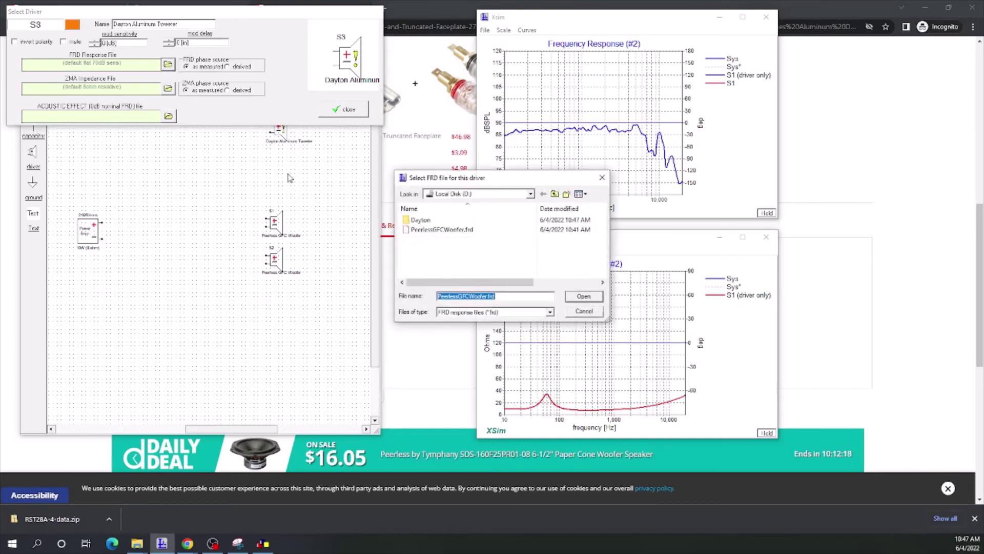
double_click(432, 222)
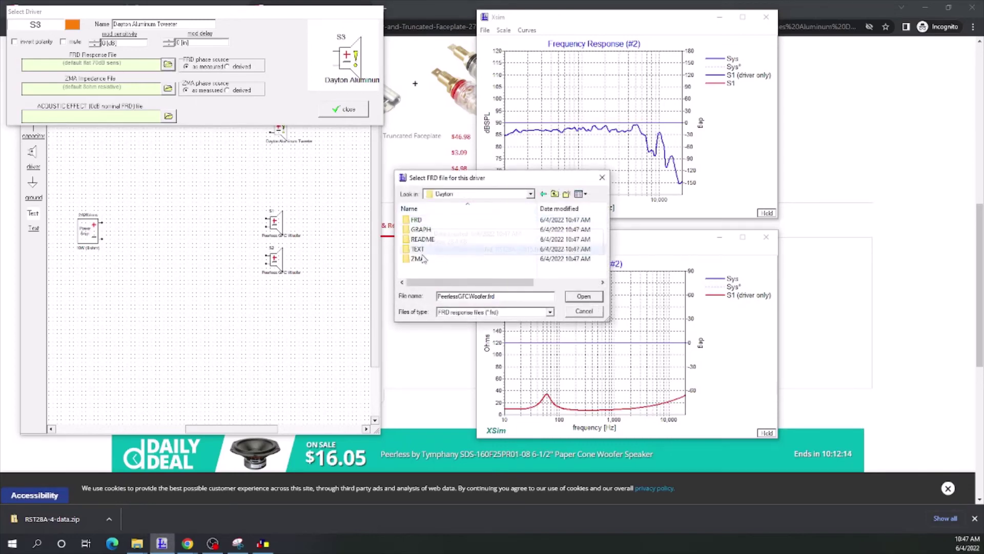
double_click(426, 221)
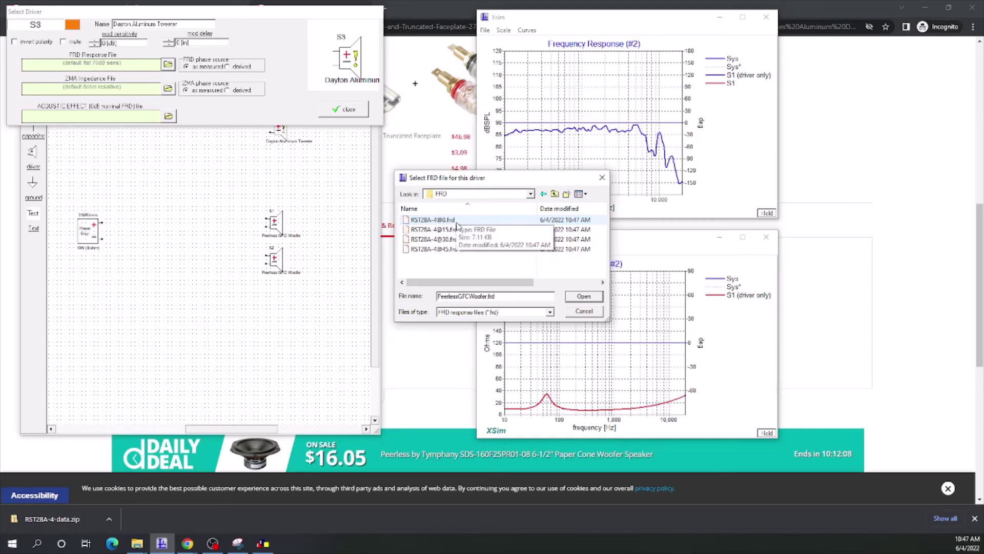
click(434, 221)
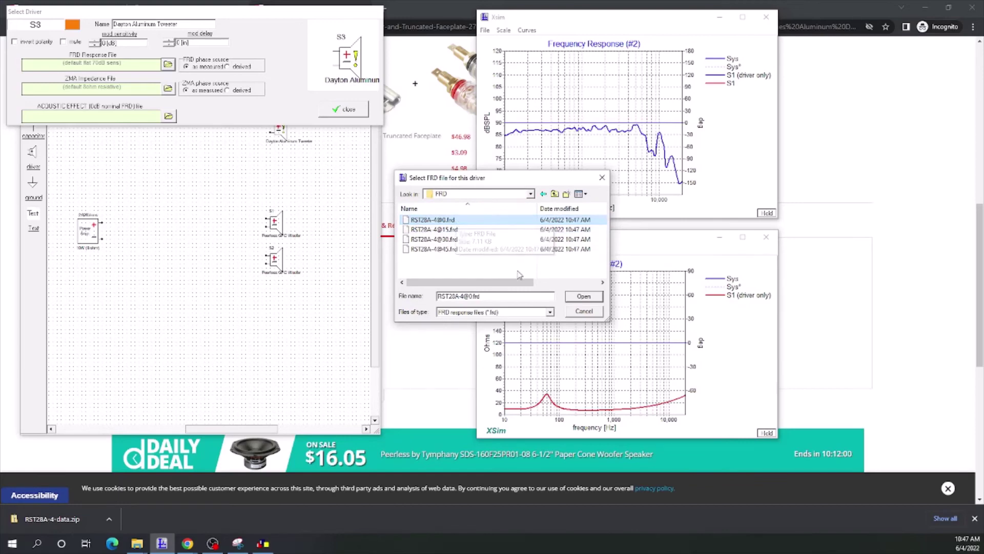
click(584, 296)
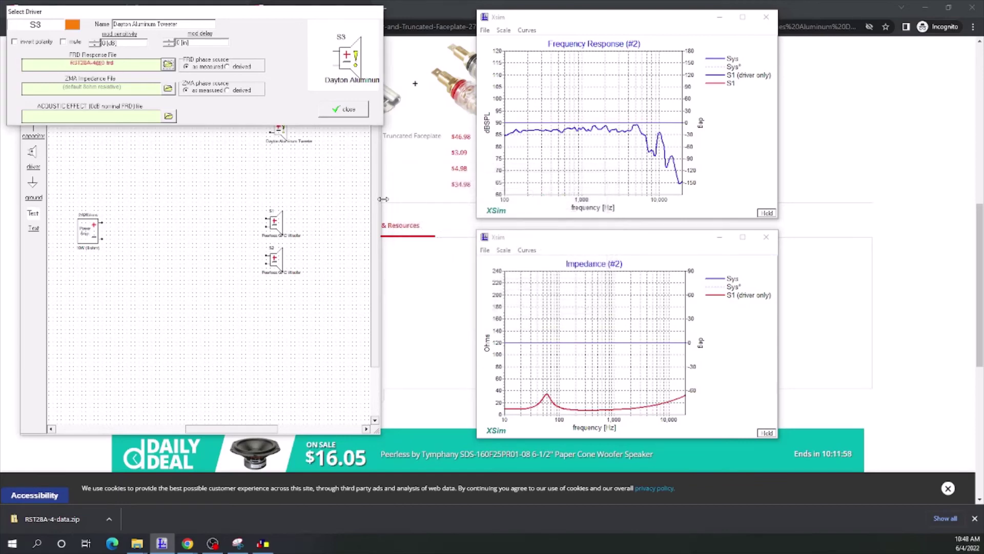
Load RST28A-4.zma from the ZMA subfolder of the Dayton folder as the tweeter's ZMA impedance file.
click(170, 89)
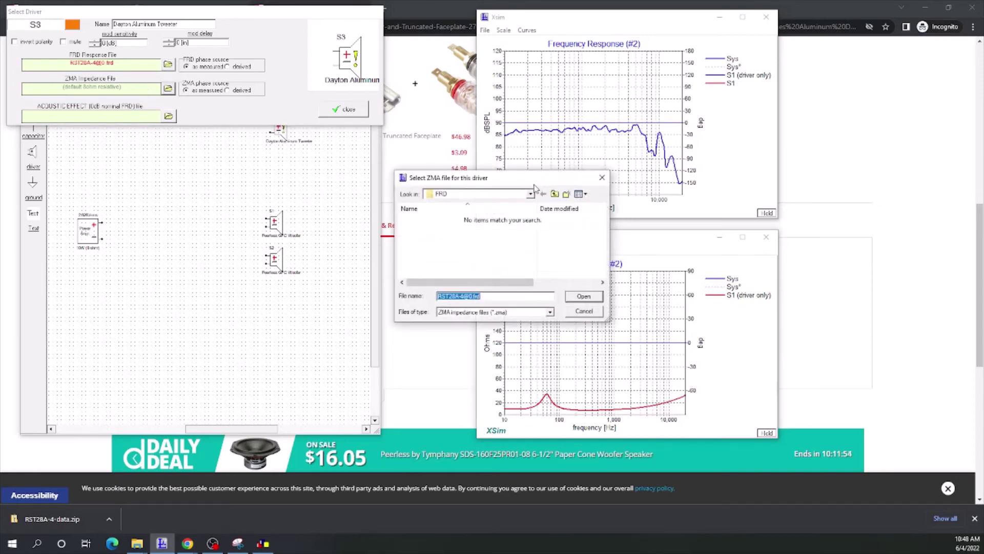
click(554, 195)
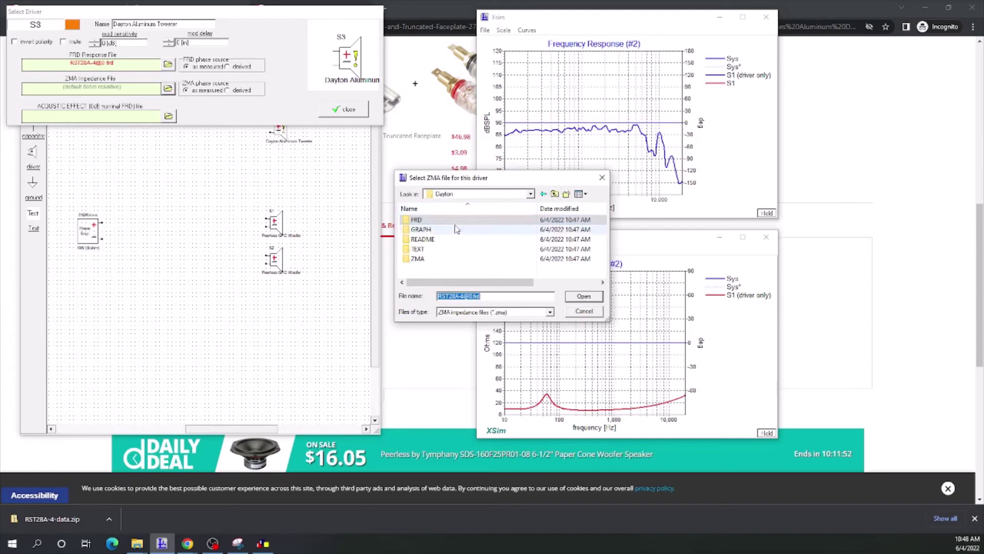
double_click(417, 259)
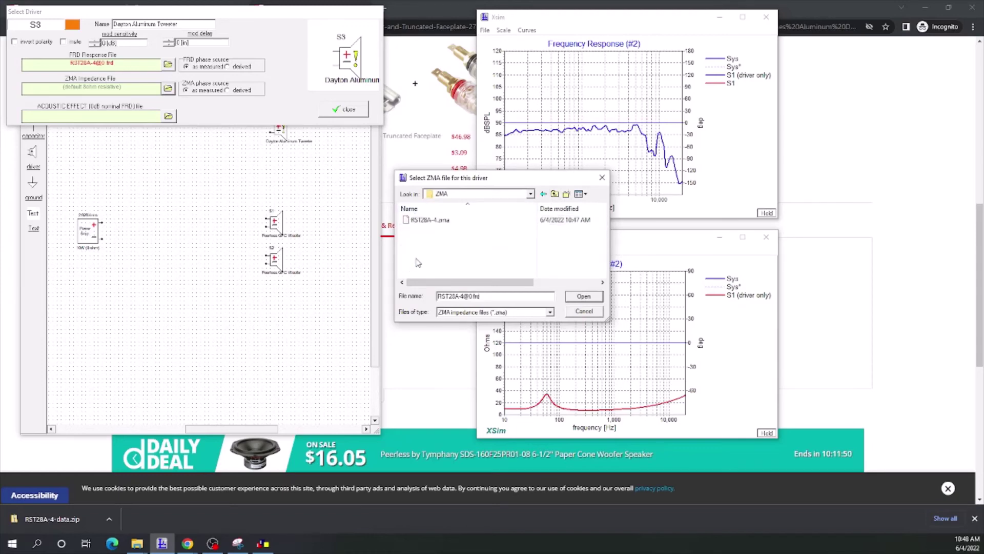
click(427, 222)
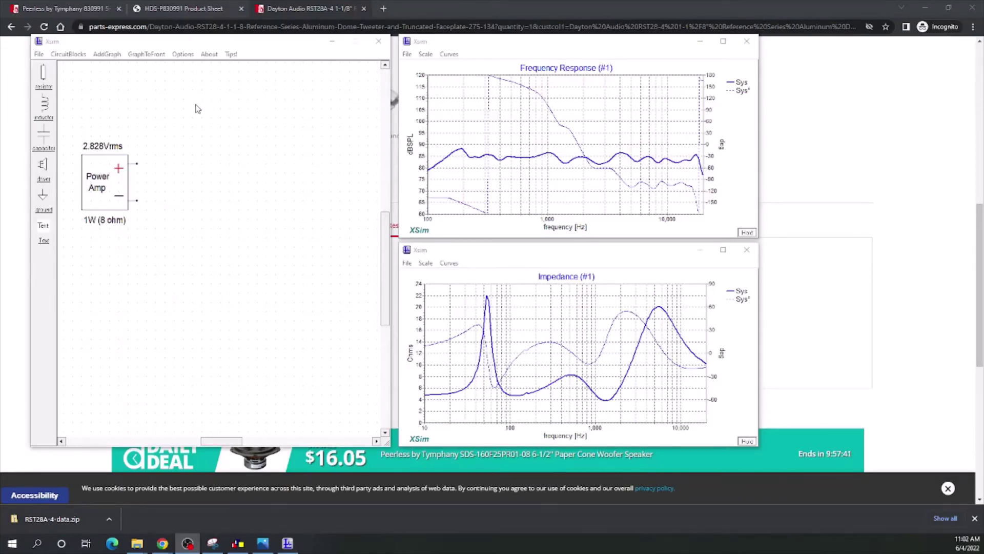
Open the design Example2Way.dxo from the Examples folder without saving the current design.
click(39, 55)
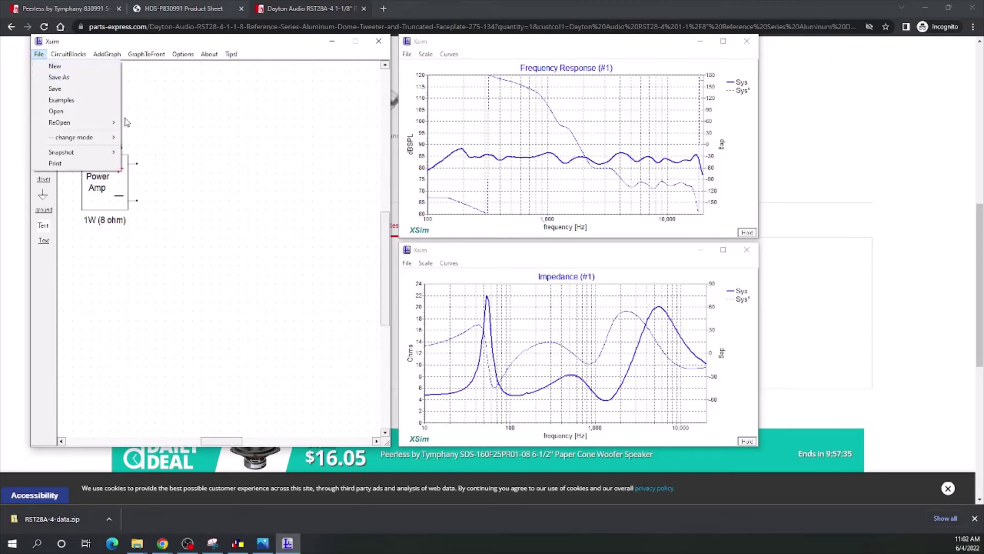
click(94, 115)
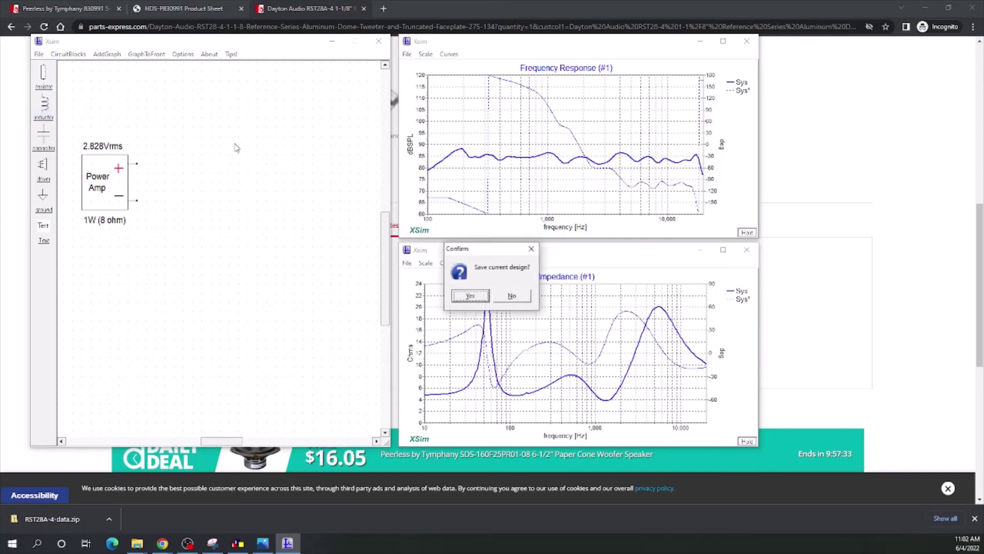
click(512, 296)
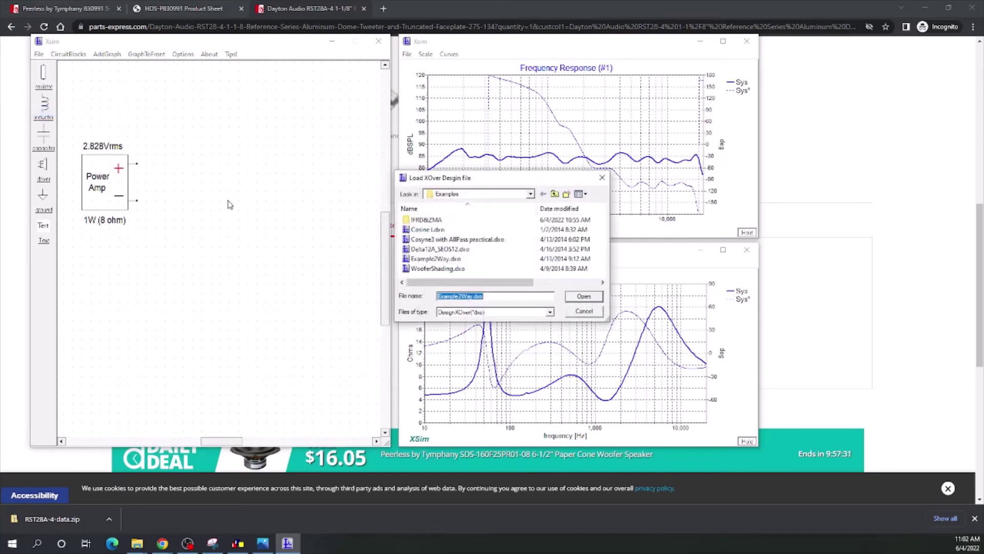
click(451, 259)
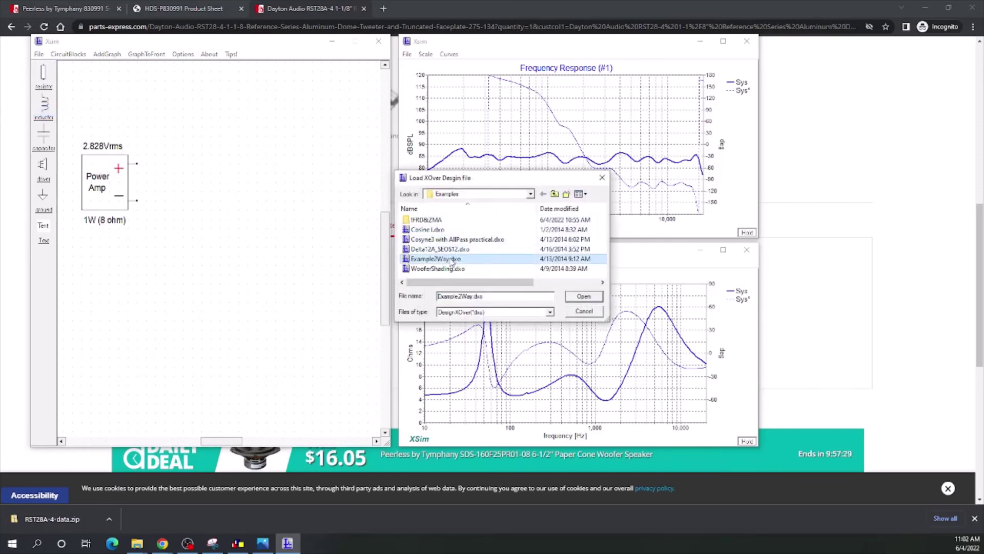
click(586, 297)
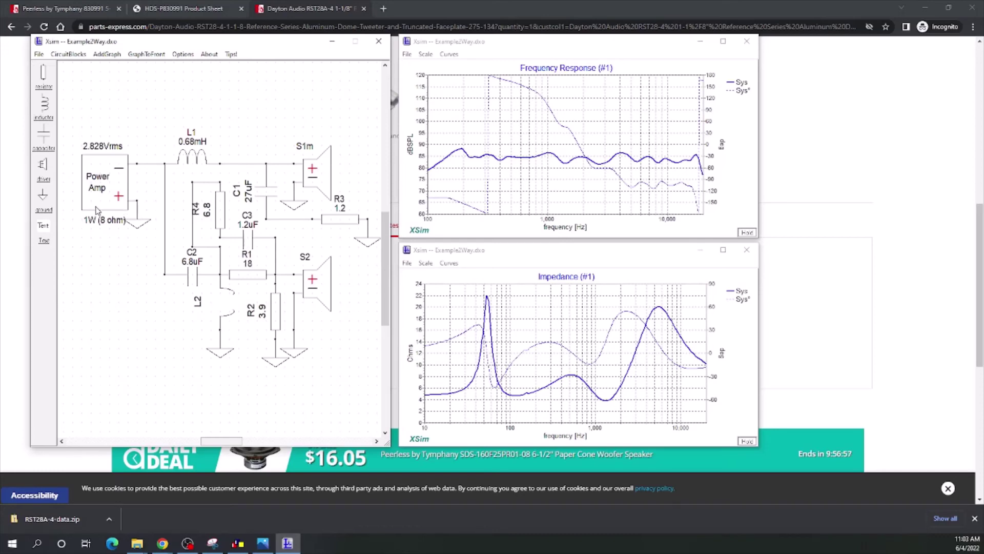
click(451, 88)
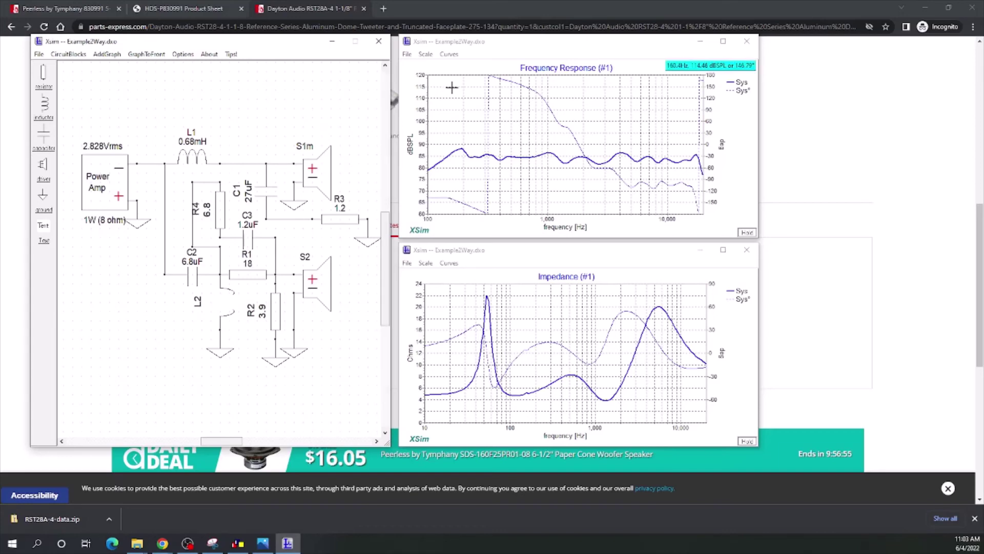
click(449, 55)
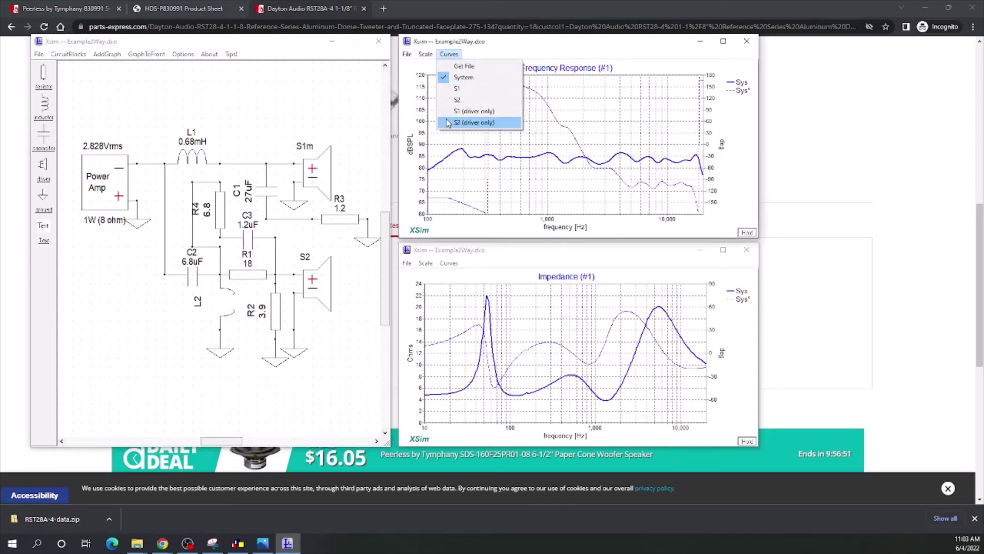
click(491, 112)
click(531, 102)
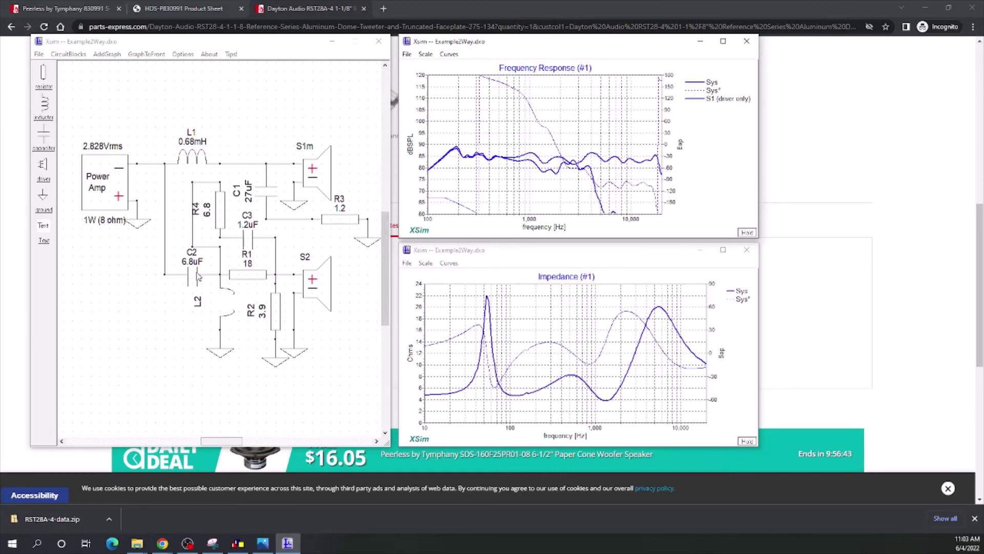
click(458, 54)
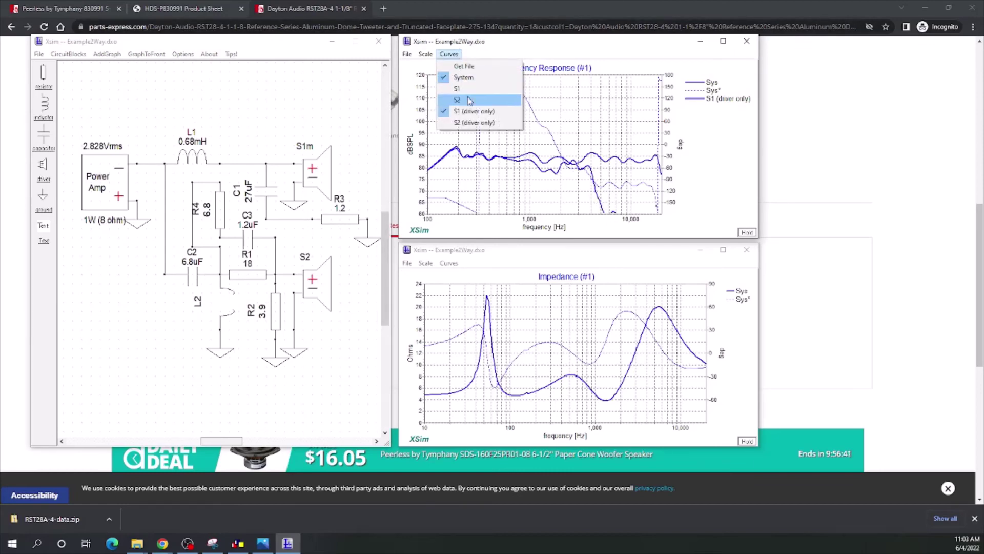
click(471, 114)
click(566, 60)
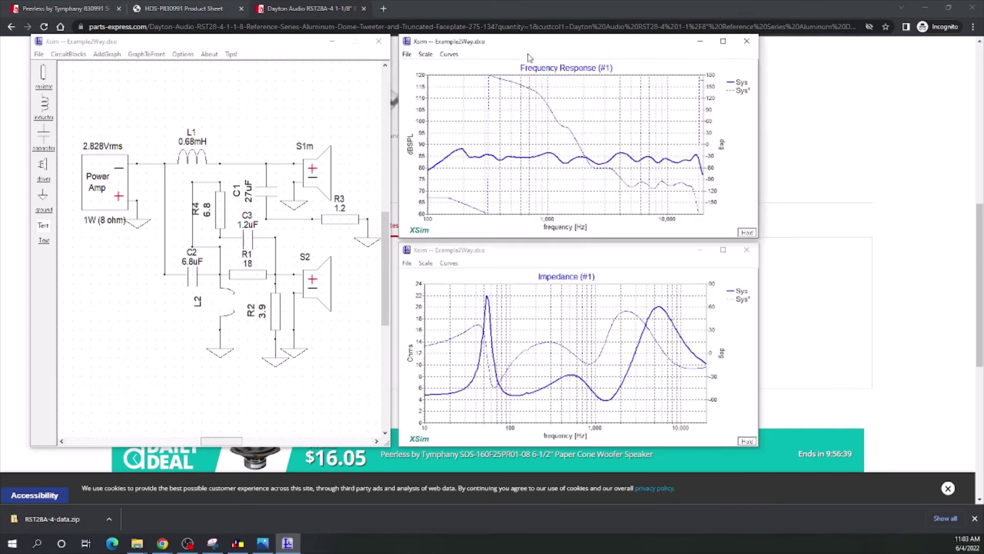
Add the S1 and S2 curves to the Frequency Response graph alongside the system curve.
click(449, 54)
click(466, 90)
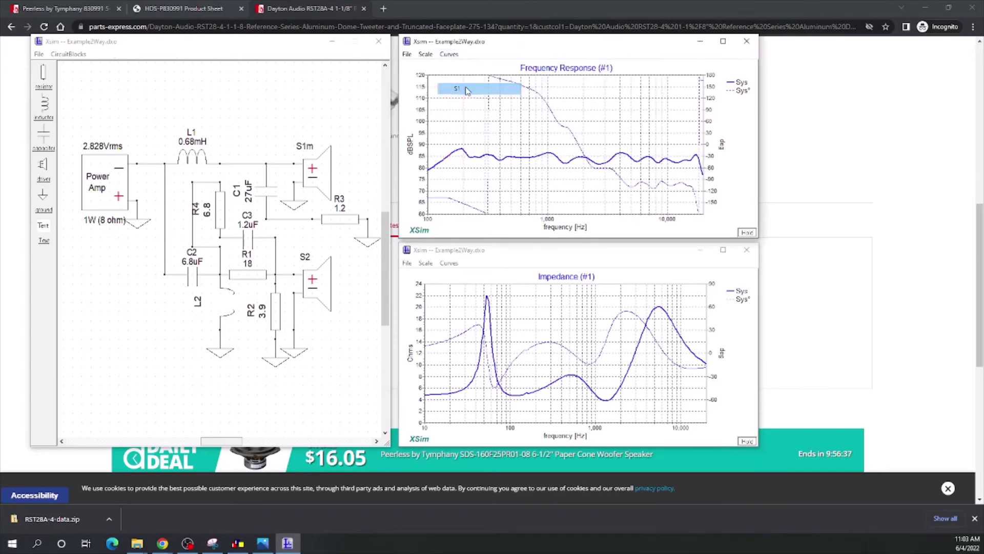
click(564, 102)
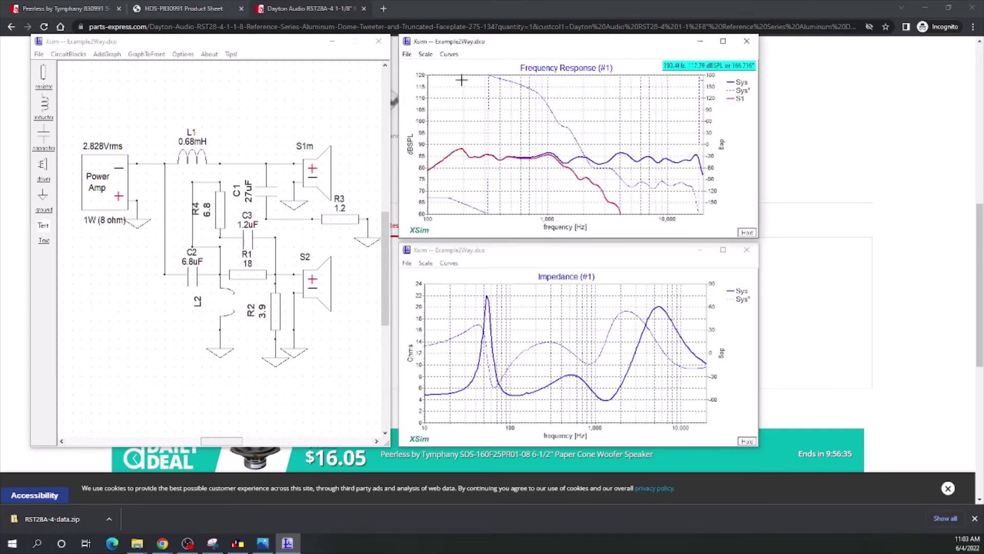
click(450, 54)
click(470, 101)
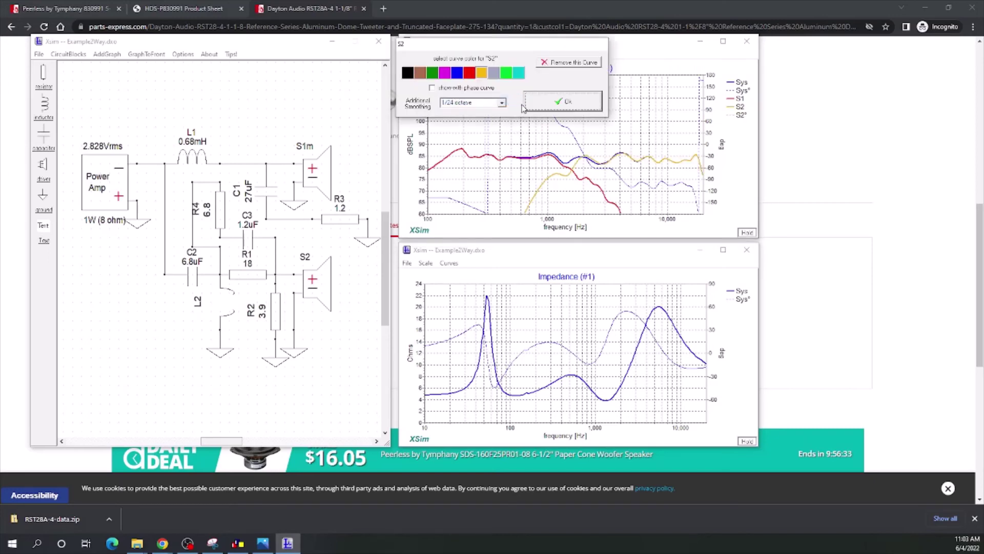
click(552, 106)
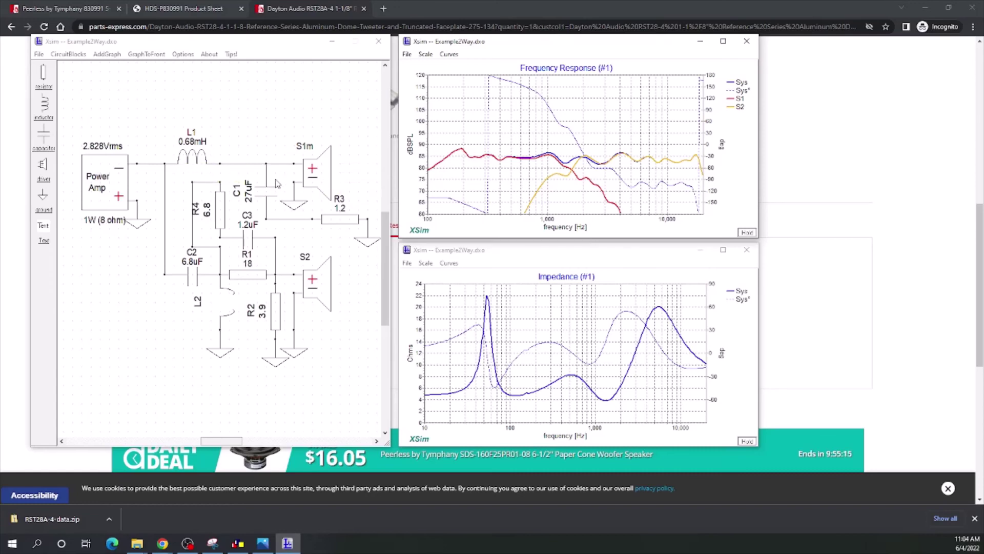
Tune inductor L1 up to 1.62 mH while watching the graphs, and bring it back down to 0.681 mH.
click(268, 202)
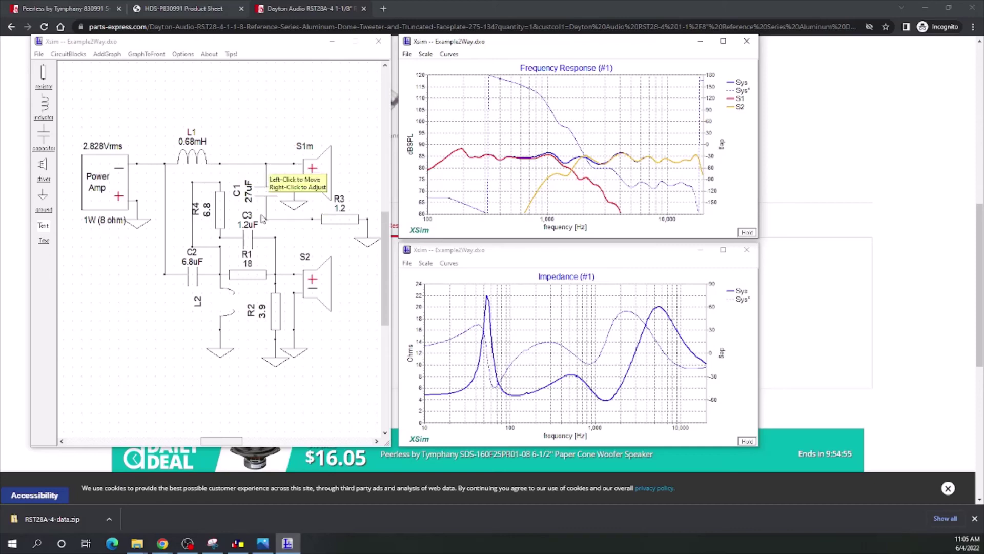
right_click(199, 163)
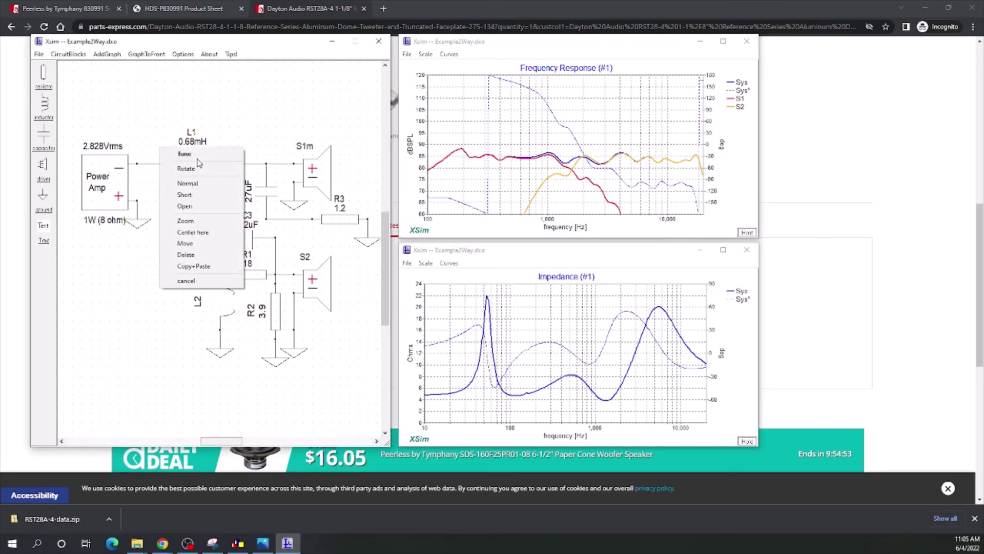
click(194, 154)
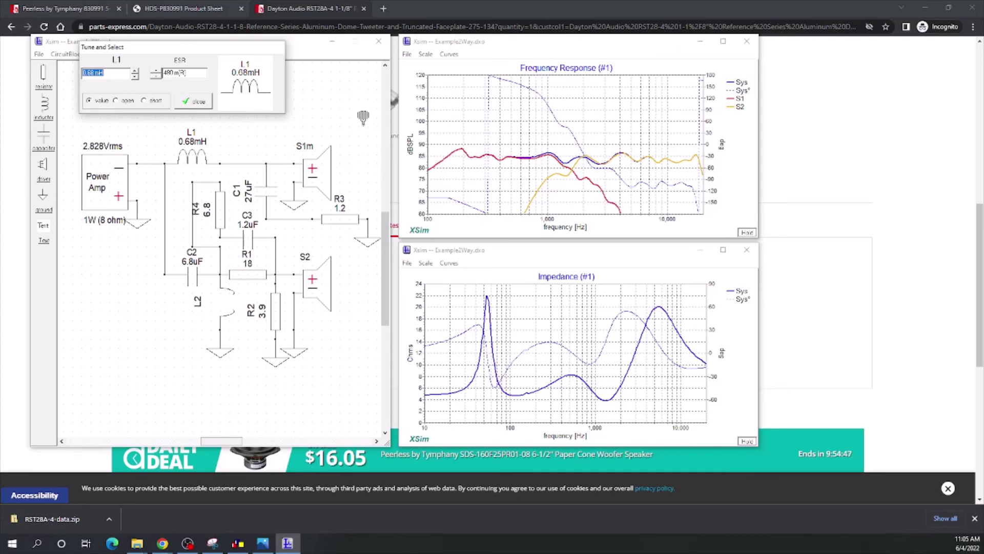
click(134, 70)
click(134, 70)
click(134, 69)
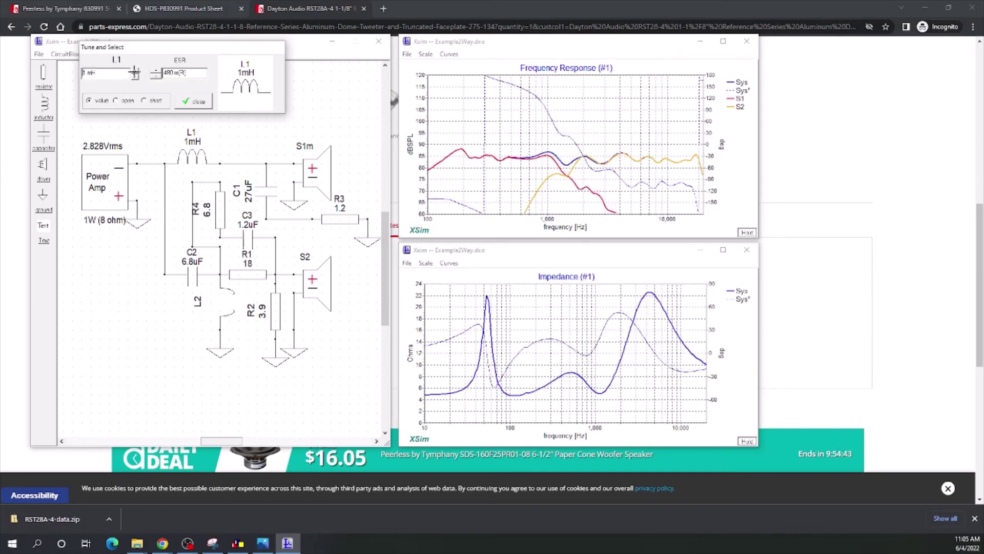
click(134, 70)
click(135, 70)
click(134, 69)
click(135, 69)
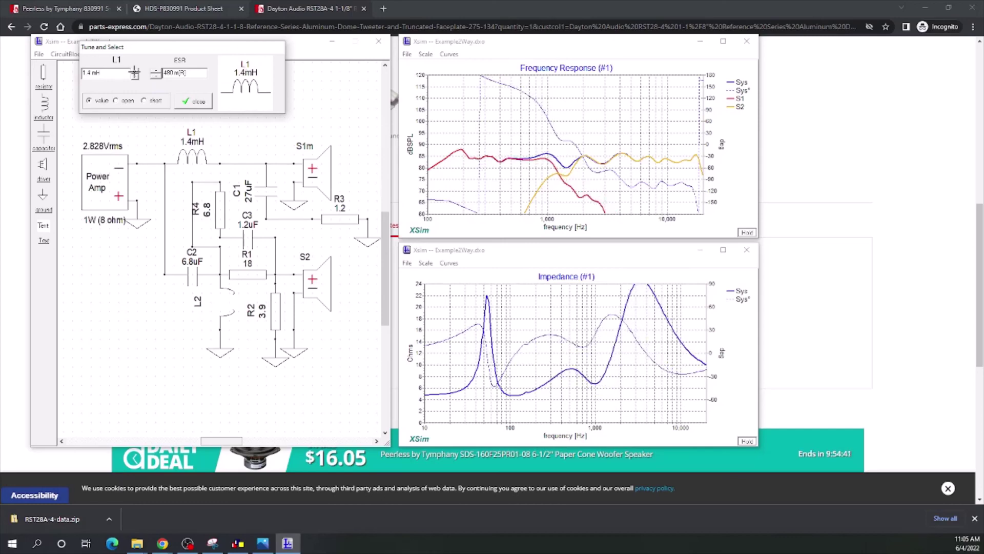
click(134, 70)
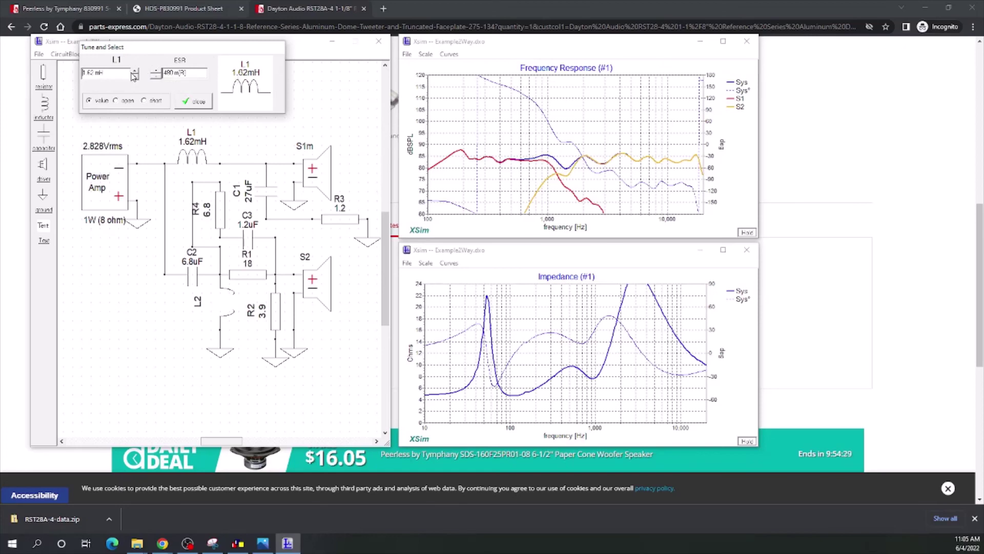
drag(135, 72, 135, 77)
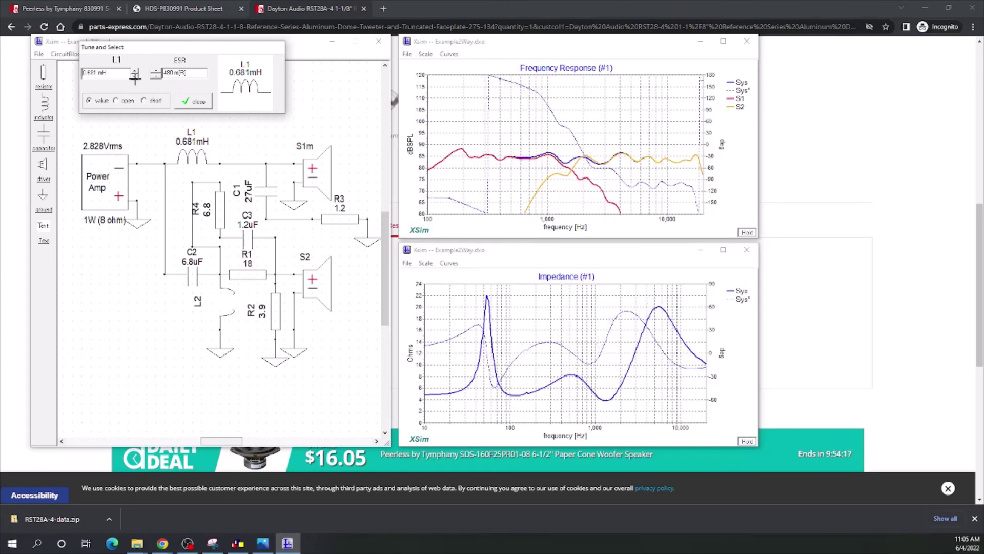
click(194, 104)
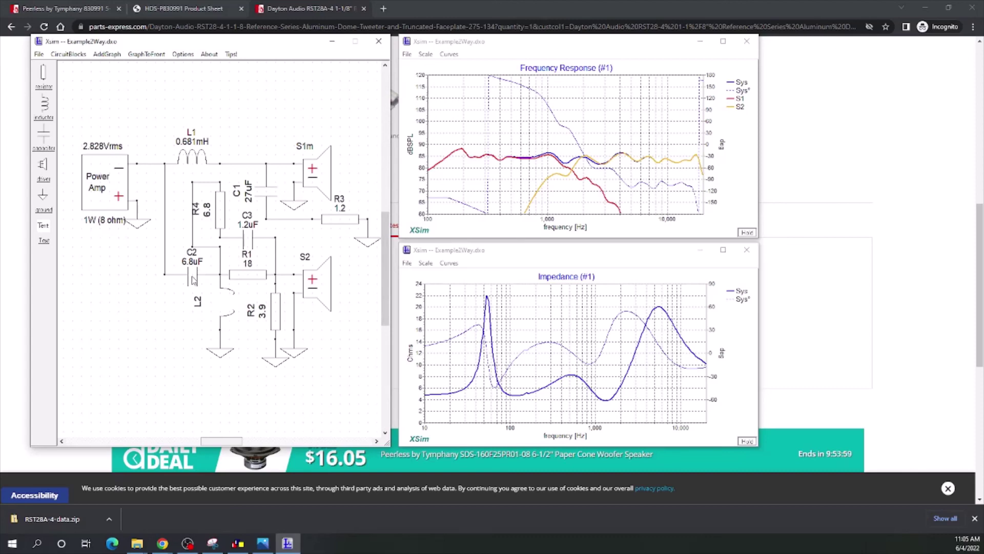
Tune capacitor C1 of the woofer circuit to 47 uF.
right_click(267, 194)
click(249, 190)
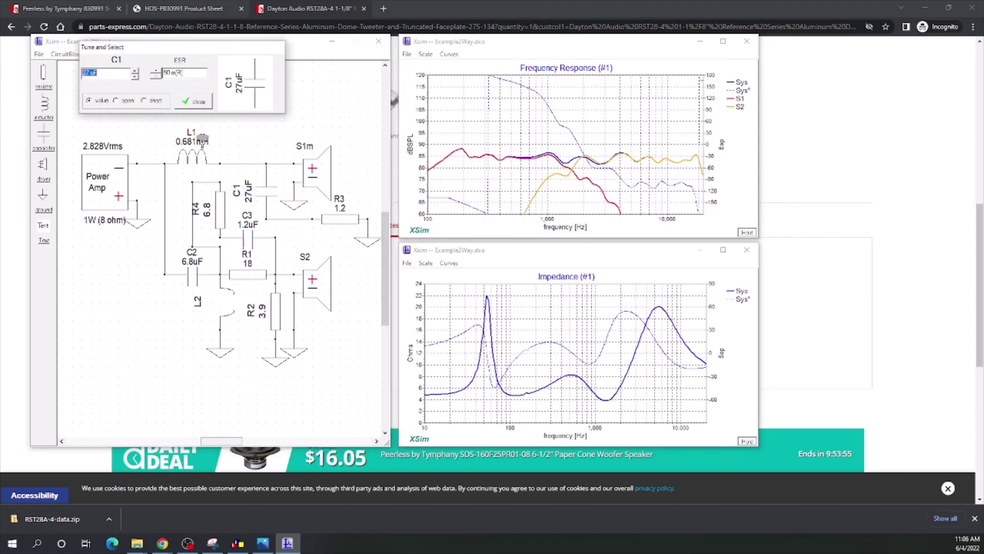
click(135, 73)
click(134, 74)
click(194, 101)
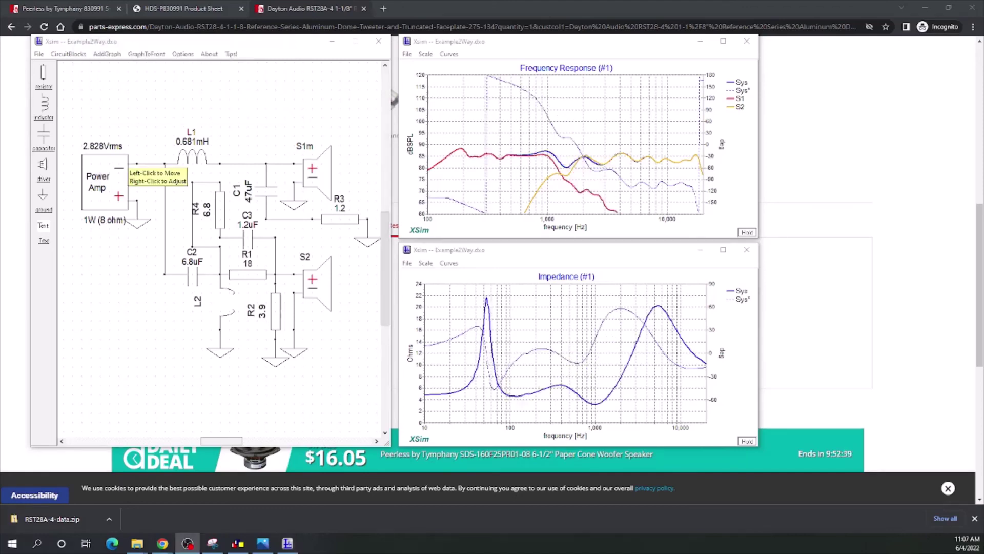